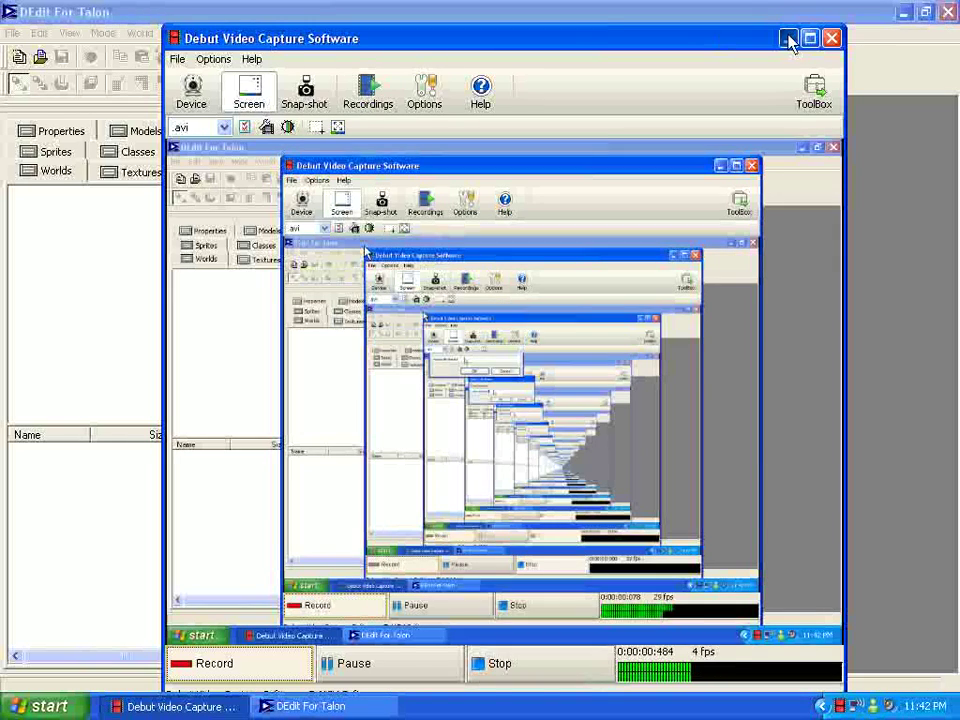
# Step: Open the recent project avp2.dep and decline updating the level's out-of-date objects
pyautogui.click(787, 38)
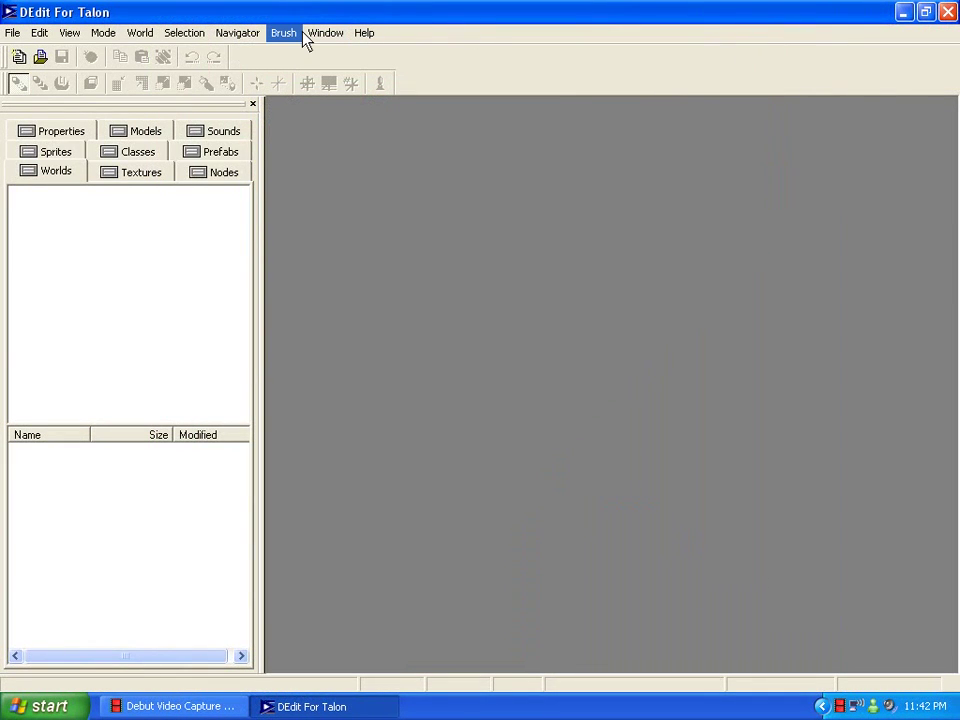
pyautogui.click(13, 33)
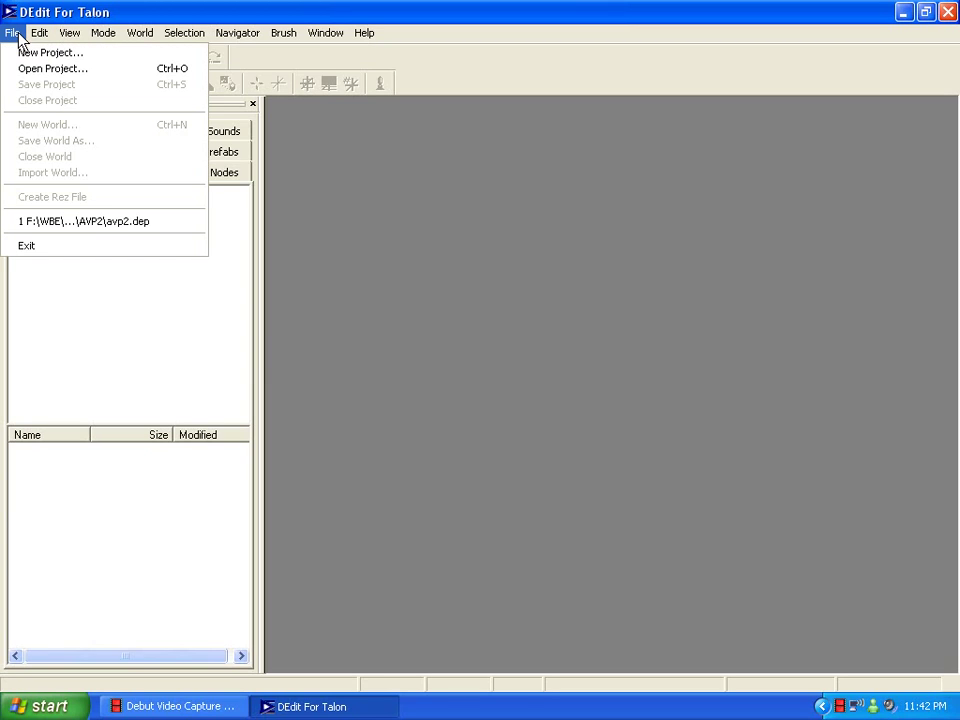
pyautogui.click(162, 221)
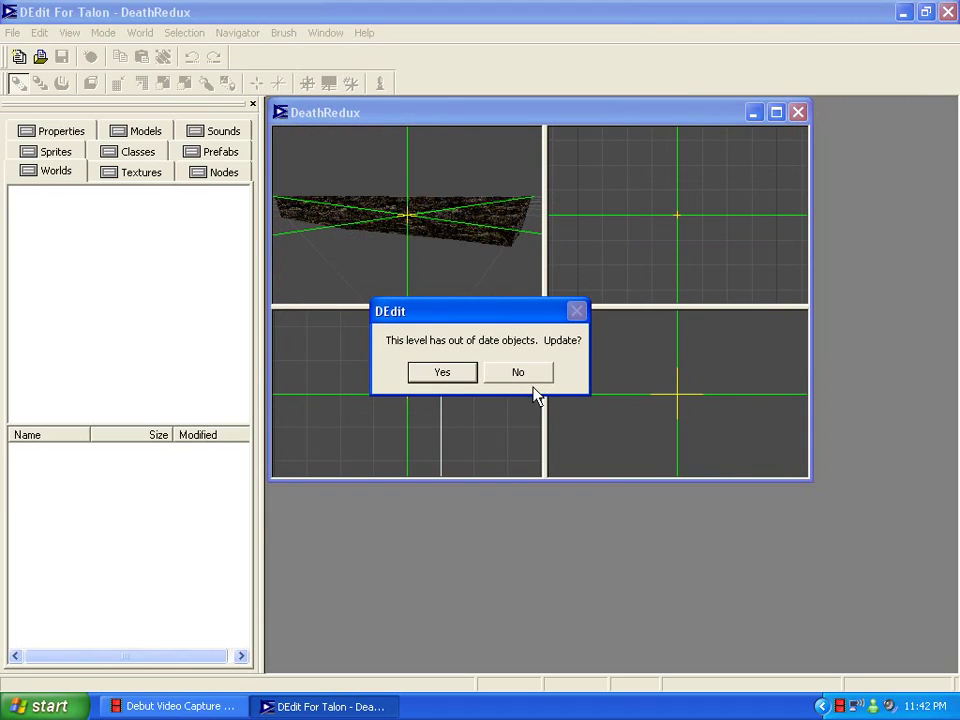
pyautogui.click(529, 378)
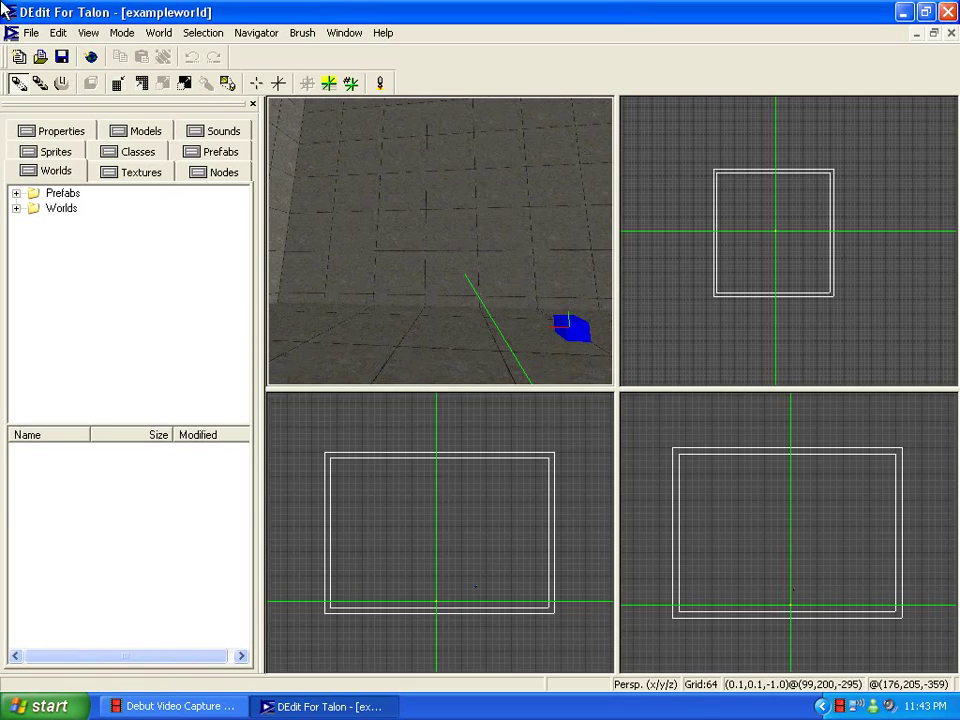
# Step: Create a new world named firstworld, accepting Prefabs as its directory
pyautogui.click(24, 34)
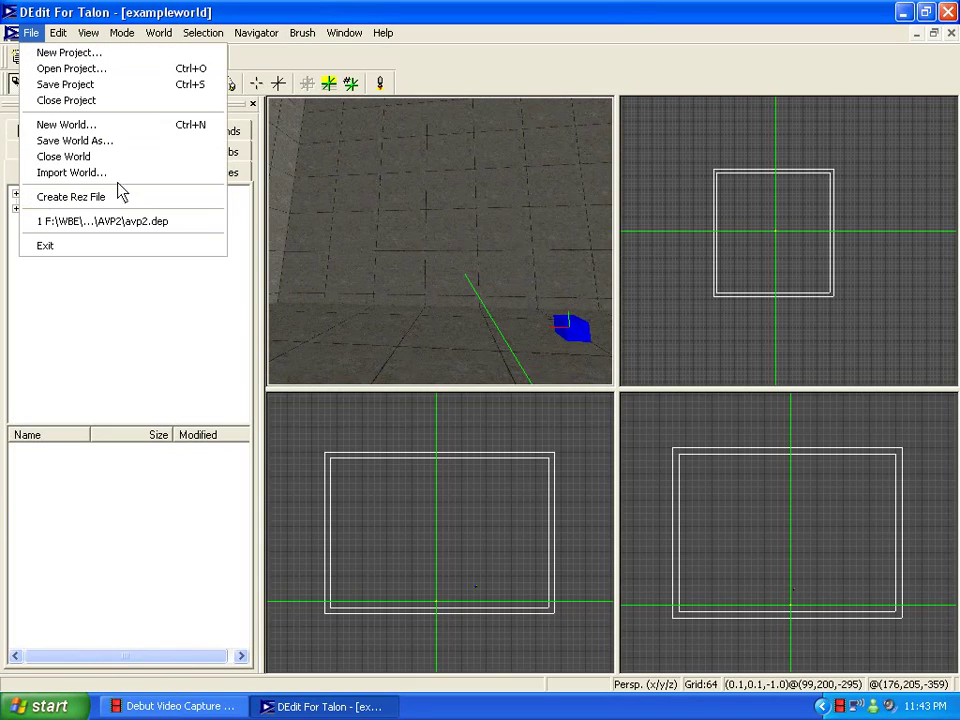
pyautogui.click(117, 130)
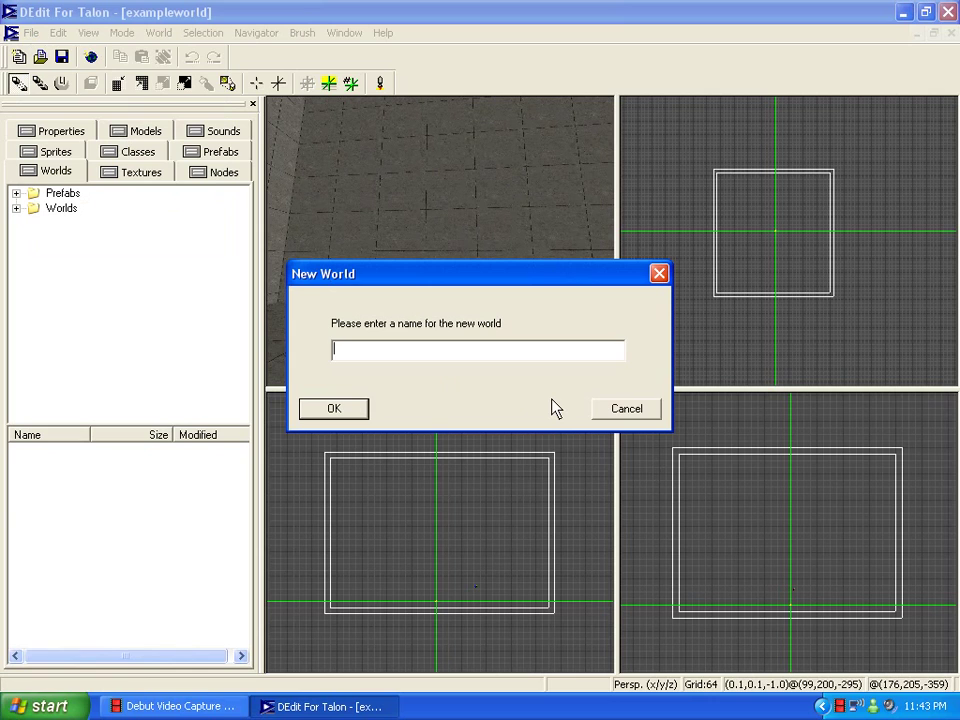
pyautogui.write('firstworld')
pyautogui.press('Return')
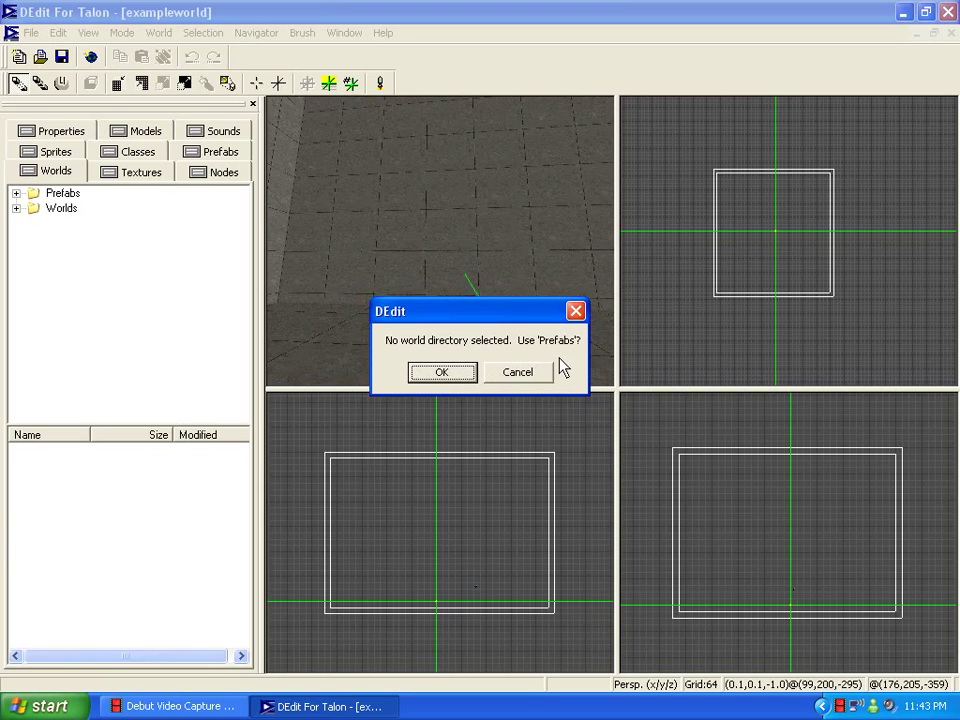
pyautogui.click(455, 378)
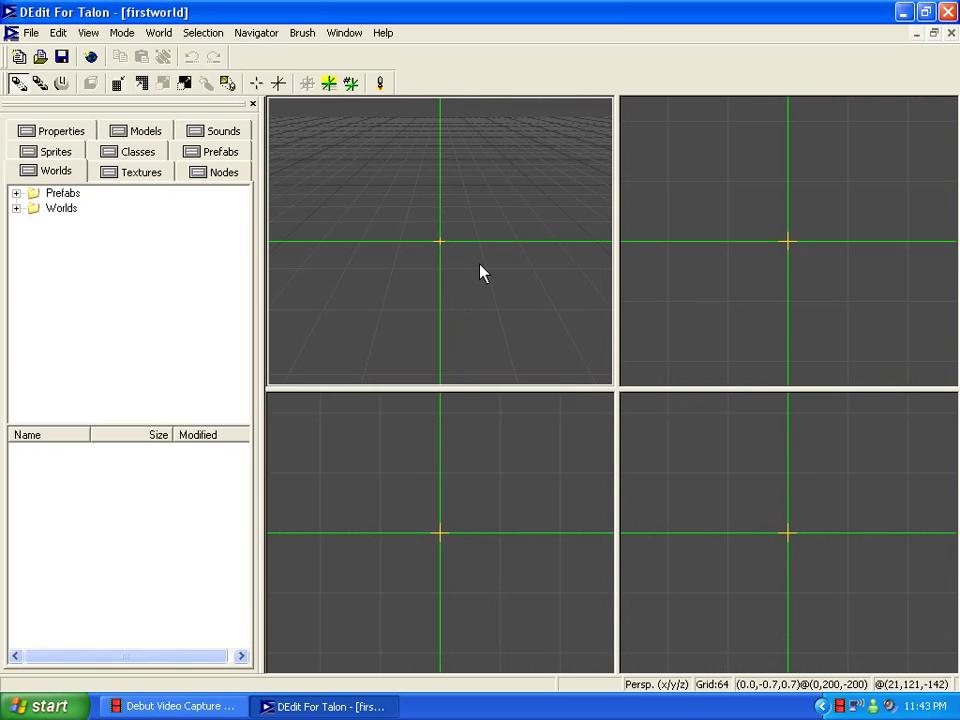
# Step: Explore the perspective view by rotating, panning and raising the camera around the origin marker
pyautogui.press('o')
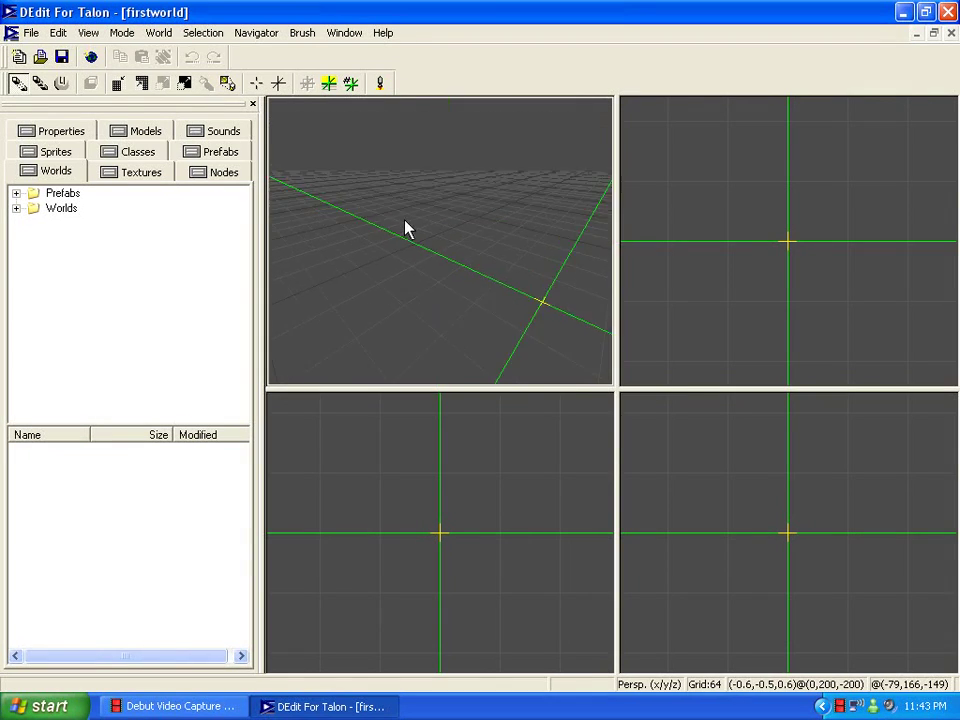
pyautogui.moveTo(400, 224); pyautogui.dragTo(400, 224)
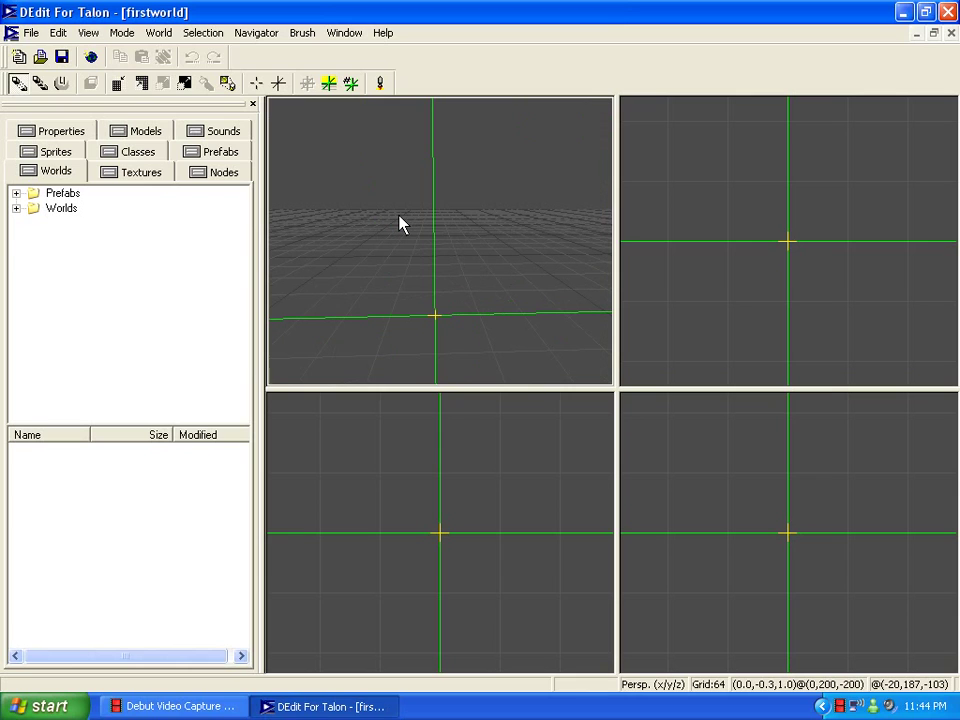
pyautogui.moveTo(399, 216); pyautogui.dragTo(443, 250)
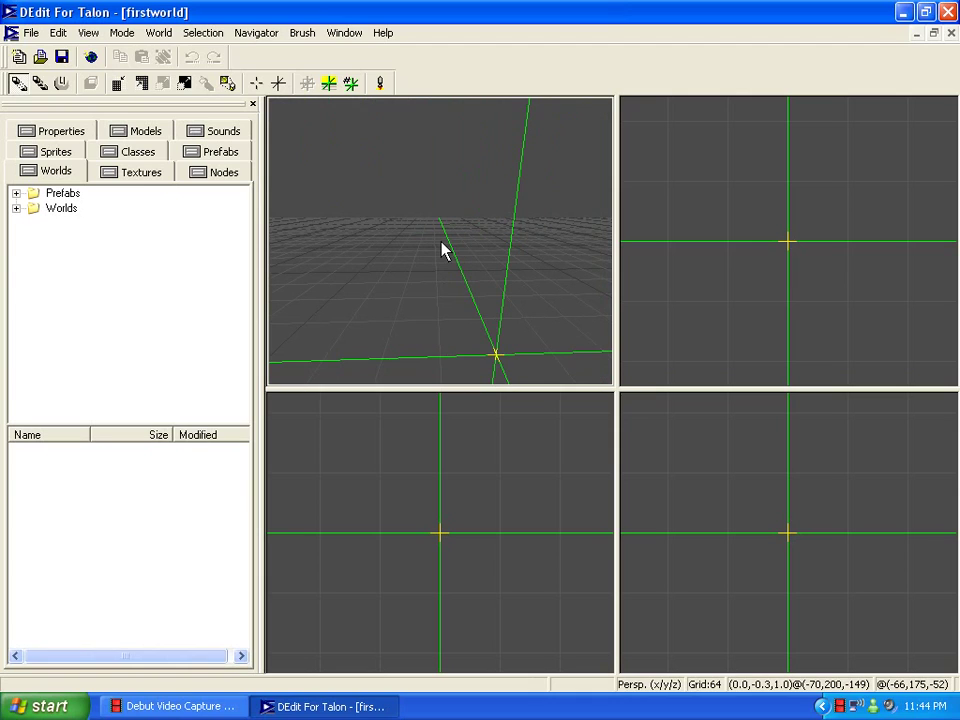
pyautogui.press('Left')
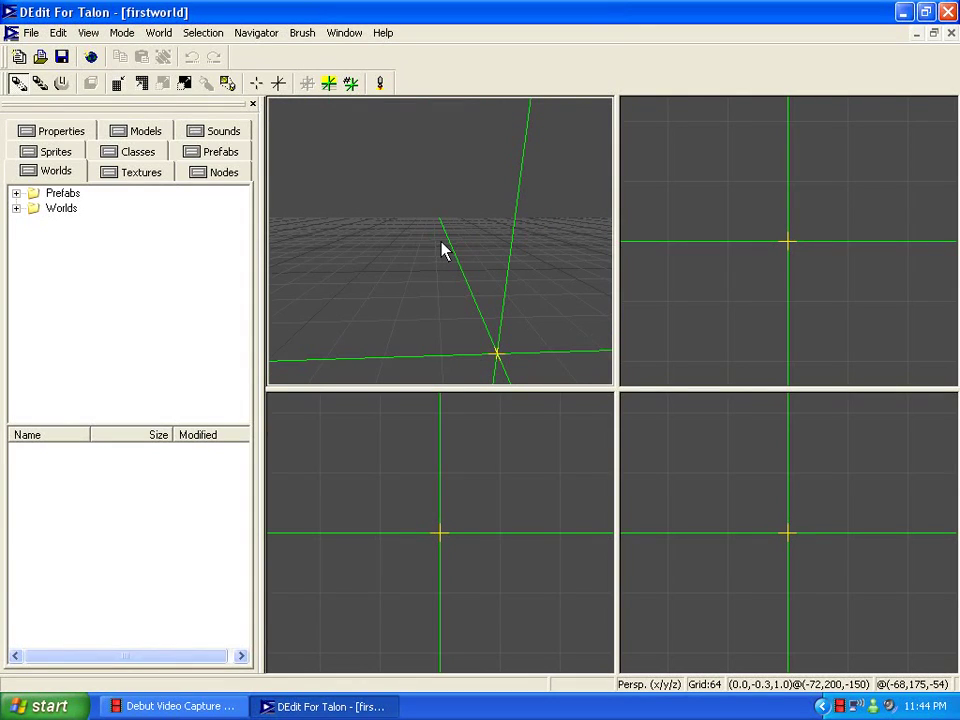
pyautogui.moveTo(441, 241); pyautogui.dragTo(443, 250)
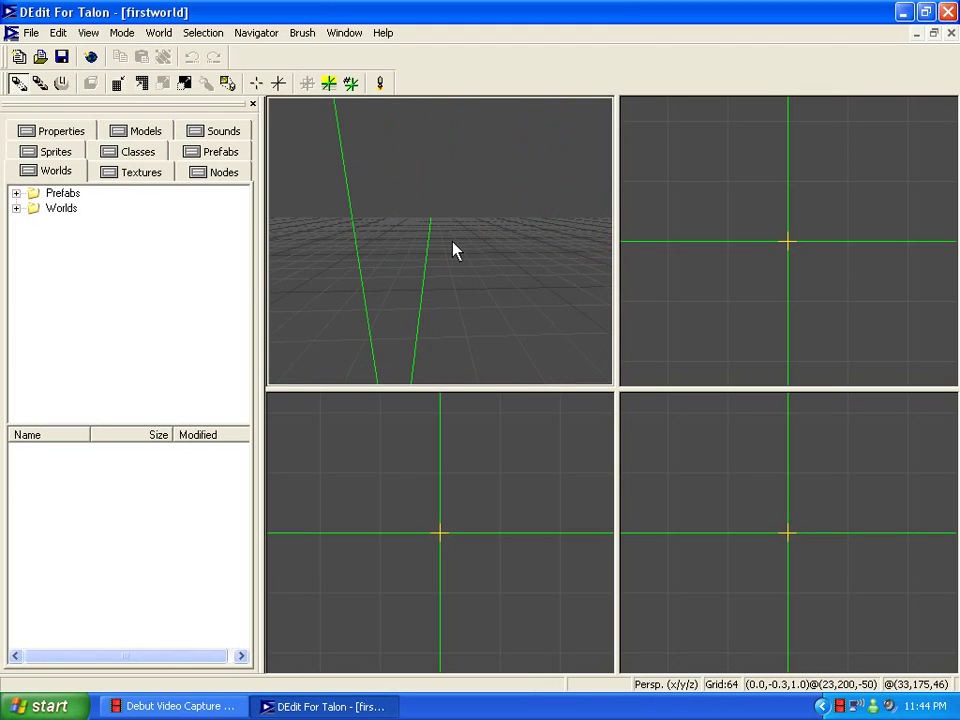
pyautogui.moveTo(453, 241); pyautogui.dragTo(442, 241, button='right')
pyautogui.moveTo(443, 250); pyautogui.dragTo(443, 250)
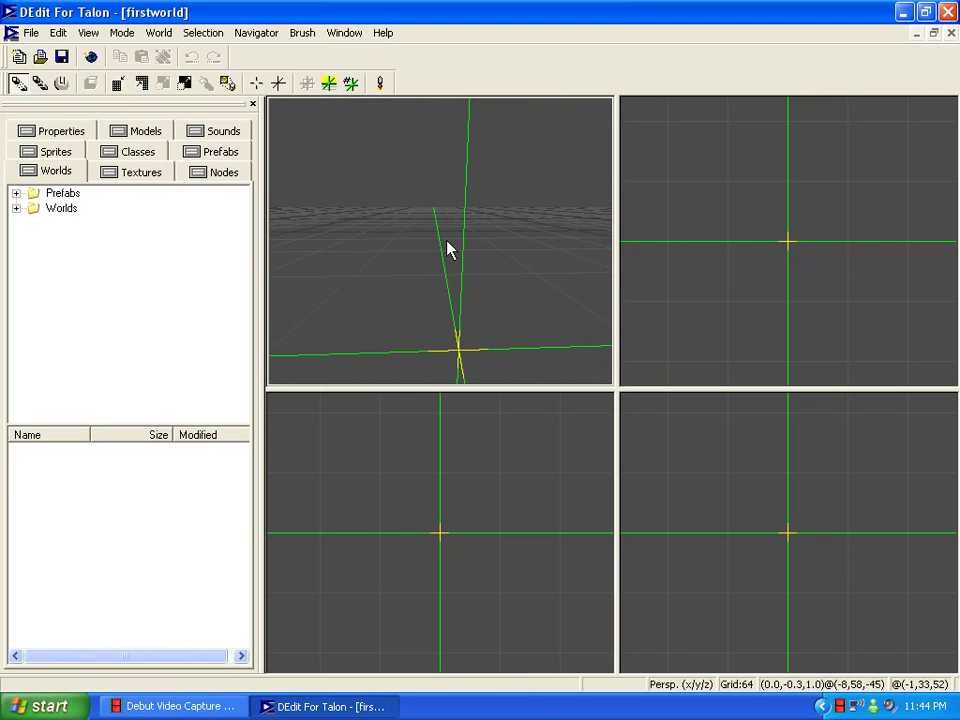
pyautogui.moveTo(447, 241)
pyautogui.mouseDown()
pyautogui.moveTo(489, 251)
pyautogui.moveTo(407, 247)
pyautogui.moveTo(448, 249)
pyautogui.moveTo(214, 274)
pyautogui.moveTo(435, 261)
pyautogui.moveTo(450, 249)
pyautogui.moveTo(414, 193)
pyautogui.moveTo(456, 255)
pyautogui.moveTo(443, 250)
pyautogui.moveTo(437, 266)
pyautogui.moveTo(441, 243)
pyautogui.mouseUp()
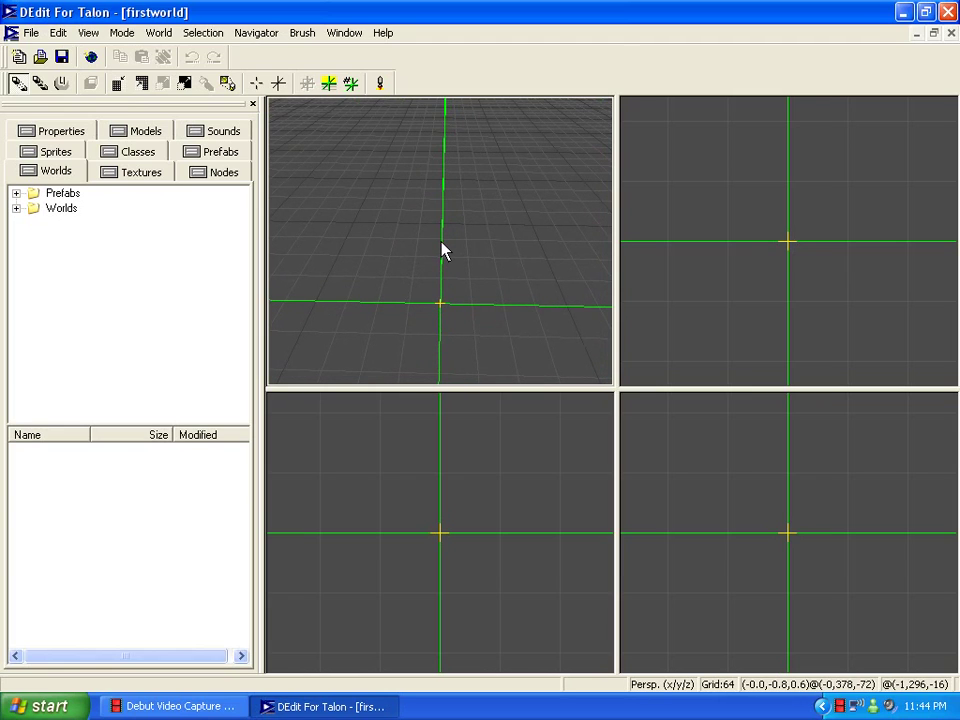
# Step: Check the view mode options of the top viewport and zoom the top and front viewports out
pyautogui.click(788, 265)
pyautogui.rightClick(784, 264)
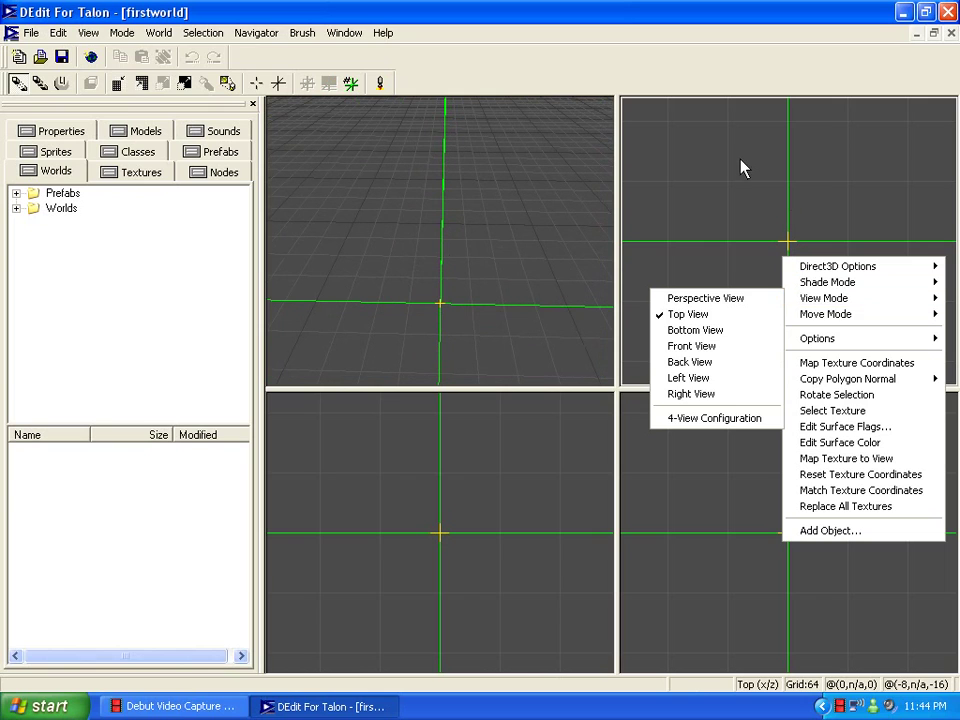
pyautogui.click(826, 254)
pyautogui.press('o')
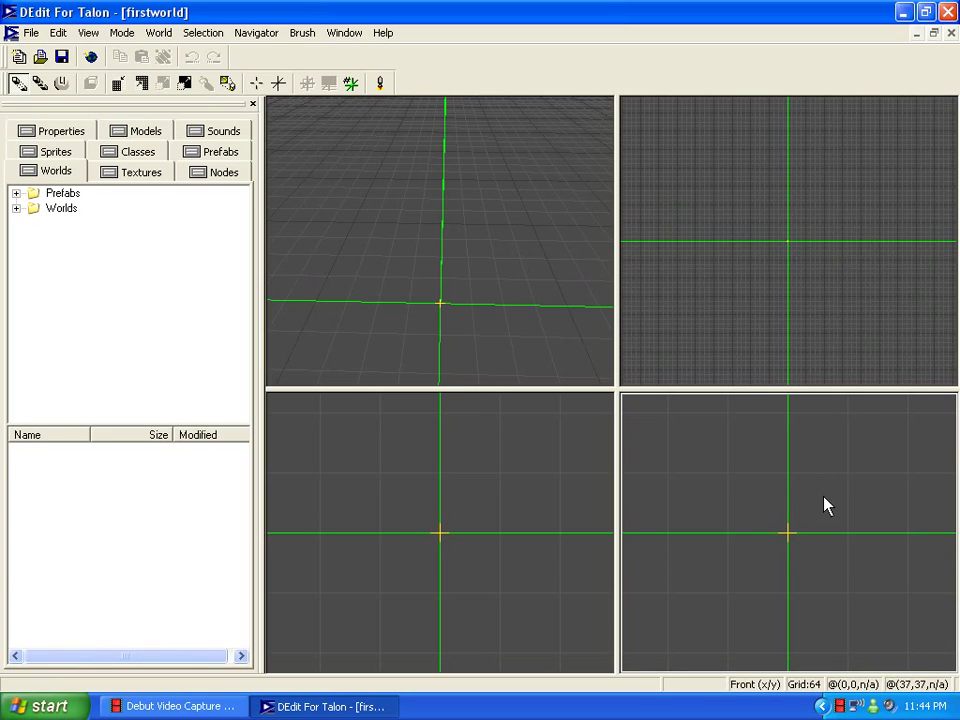
pyautogui.scroll(-5, 826, 508)
pyautogui.rightClick(806, 212)
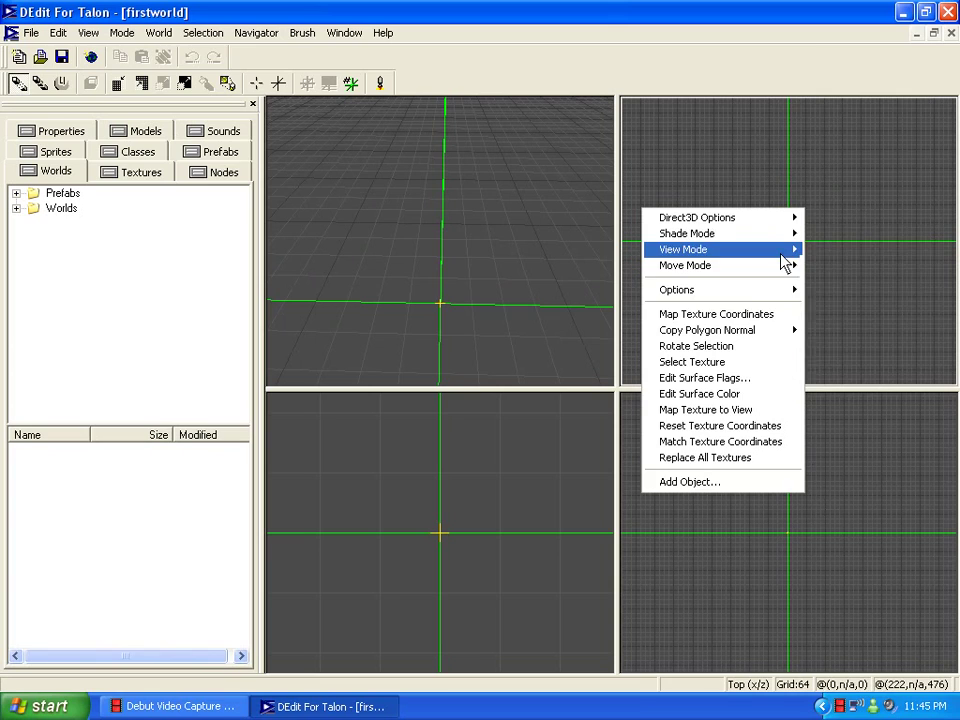
pyautogui.click(817, 35)
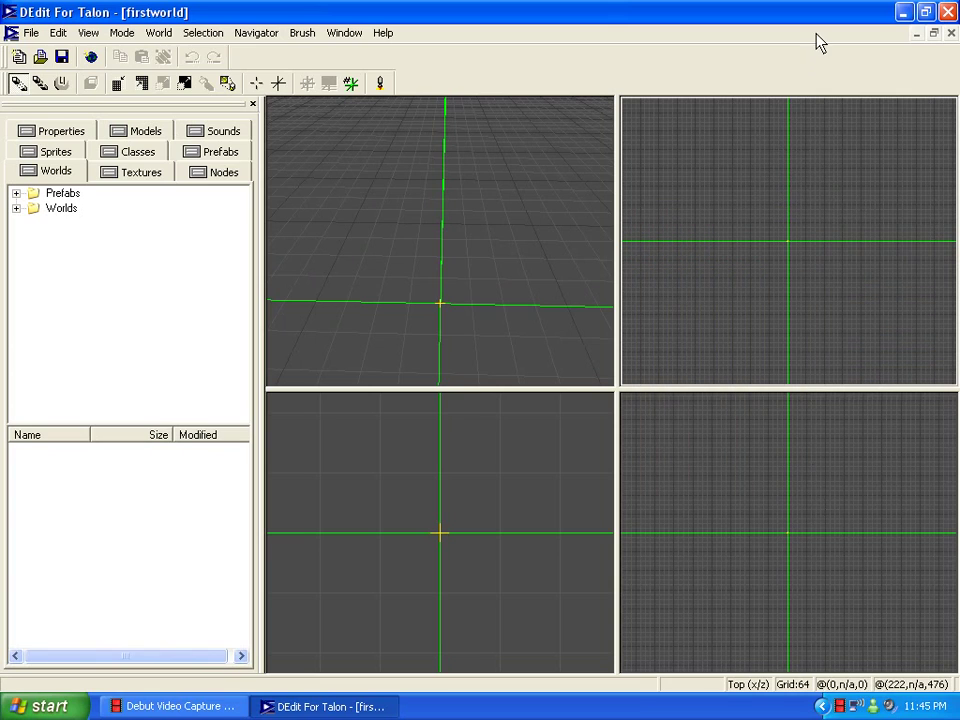
# Step: Check the view modes of the front and left viewports, zooming the left one out and selecting Left View for it
pyautogui.rightClick(820, 526)
pyautogui.moveTo(785, 288)
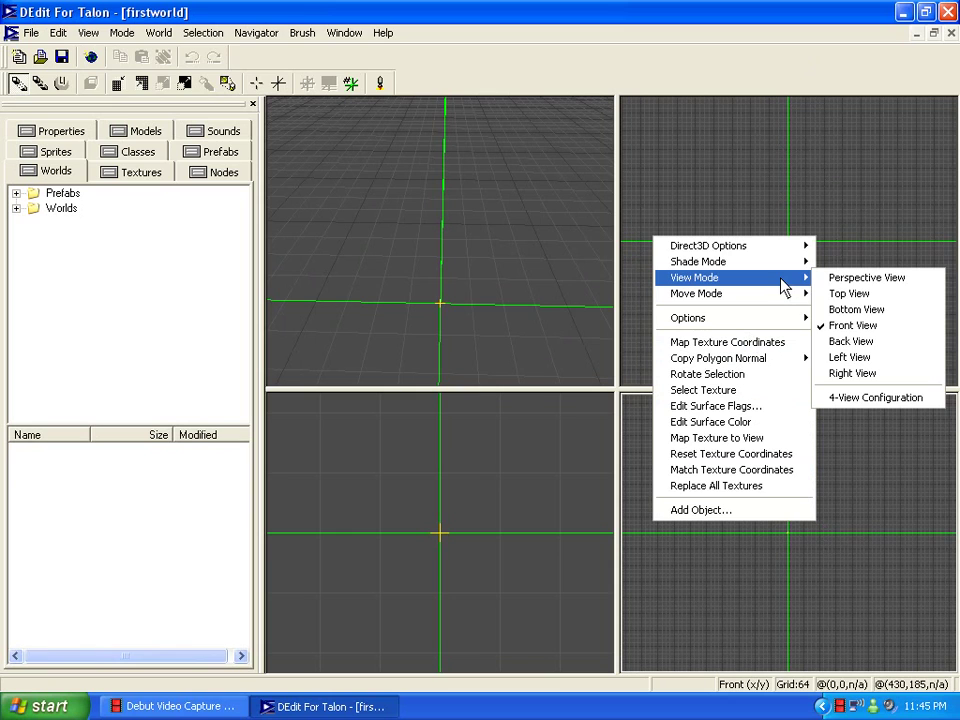
pyautogui.click(638, 65)
pyautogui.scroll(-3, 403, 650)
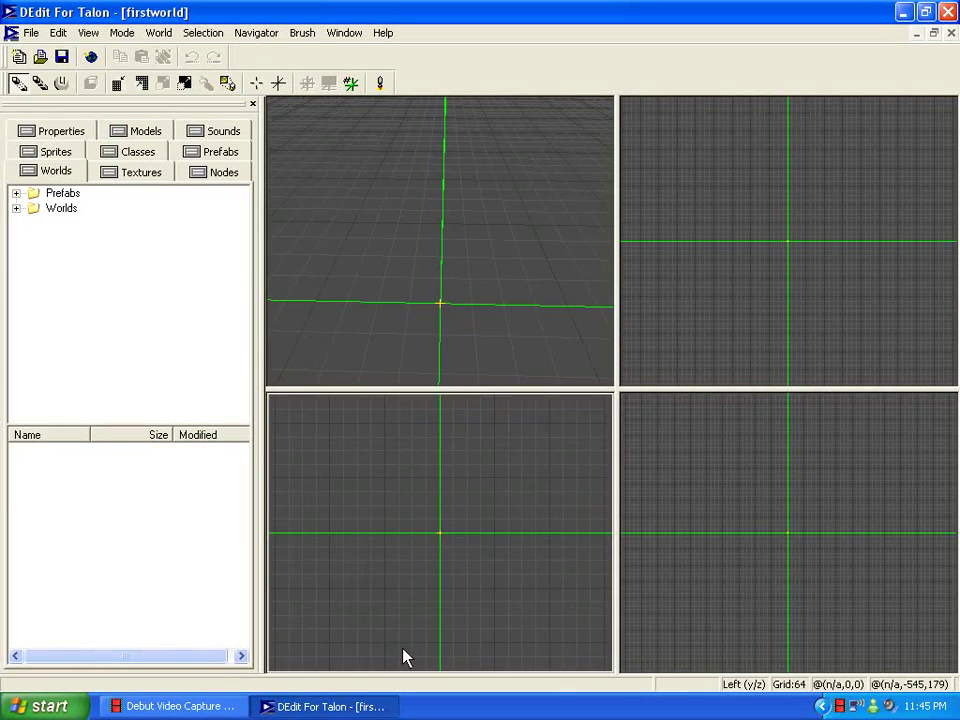
pyautogui.rightClick(416, 597)
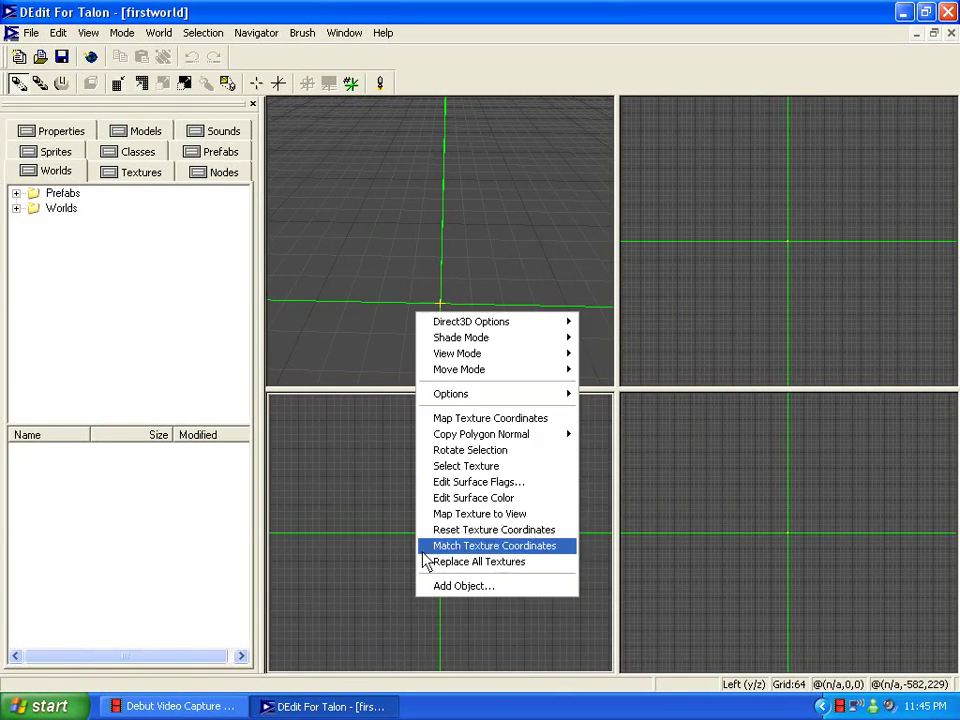
pyautogui.moveTo(527, 356)
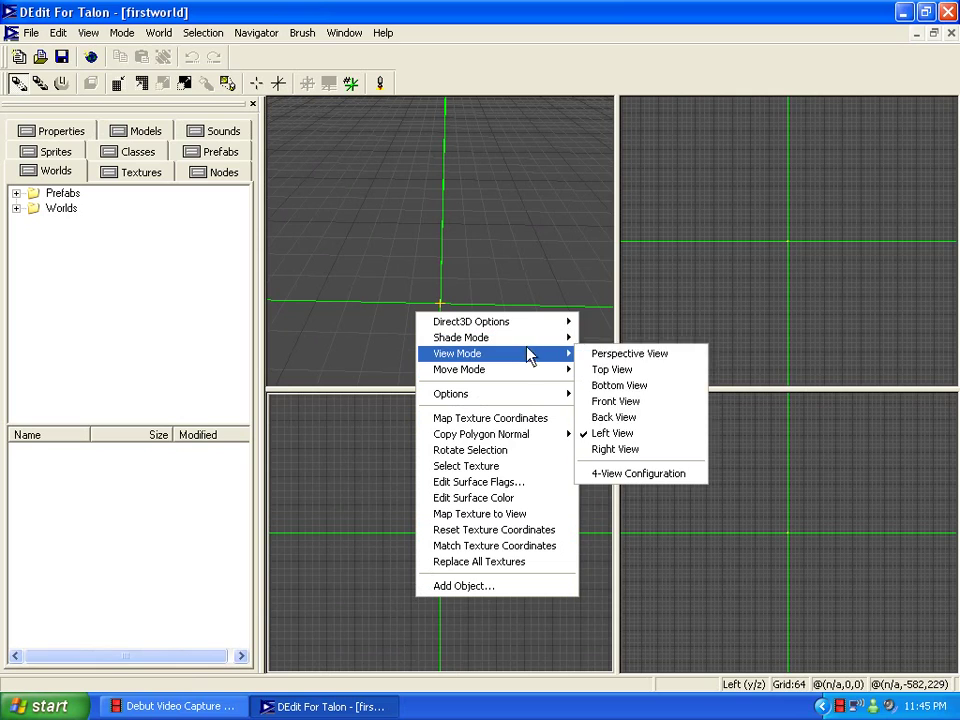
pyautogui.click(622, 434)
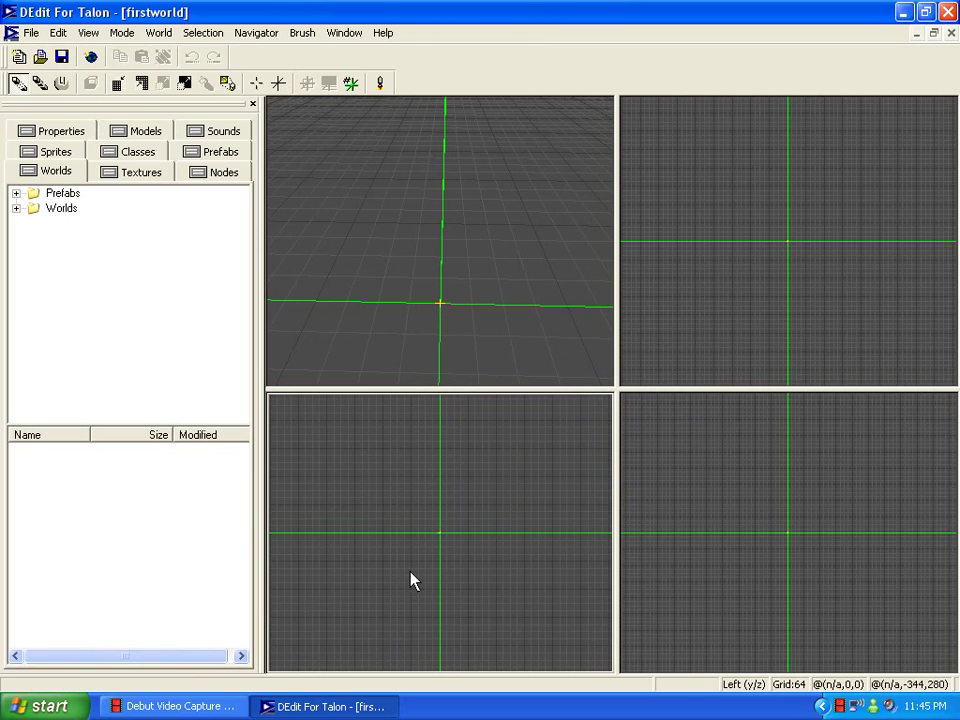
# Step: Set the marker's position vector to 0.0 0.0 0.0
pyautogui.press('s')
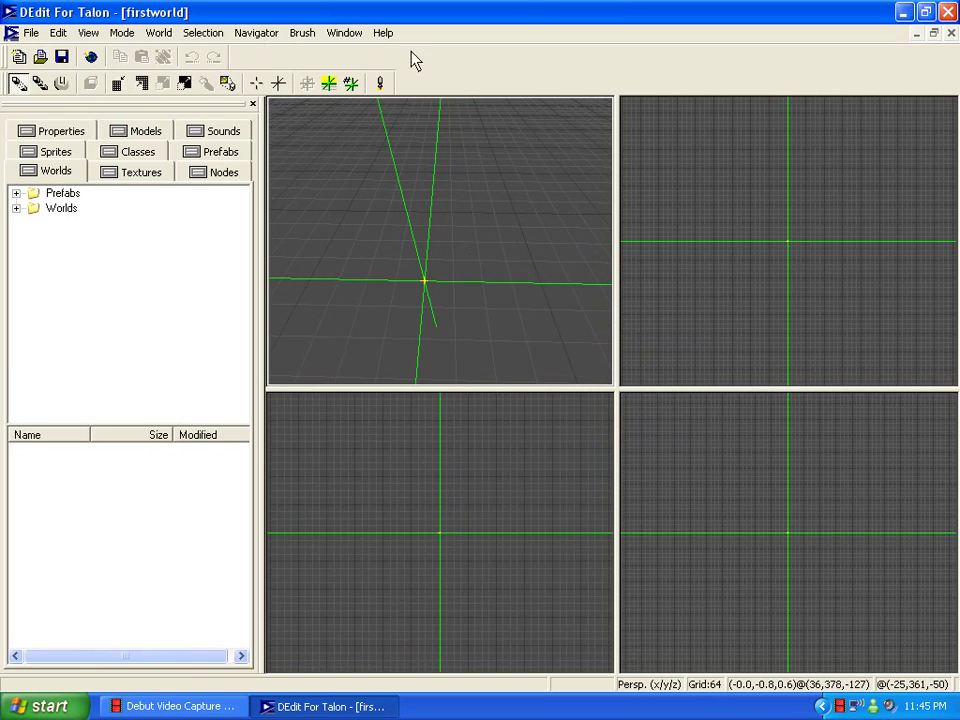
pyautogui.click(351, 85)
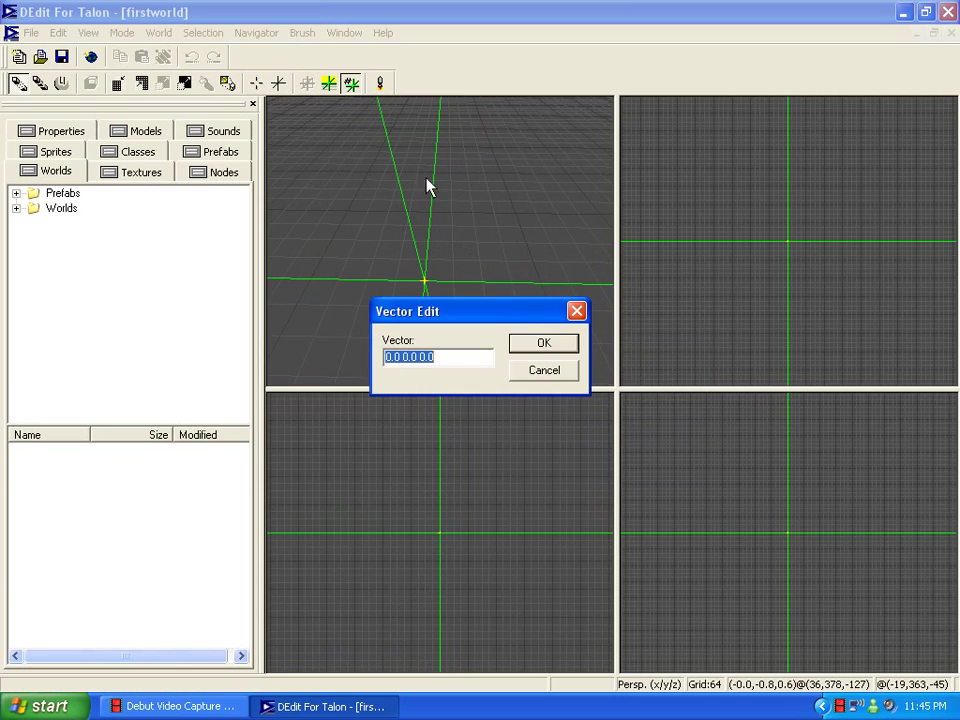
pyautogui.click(543, 344)
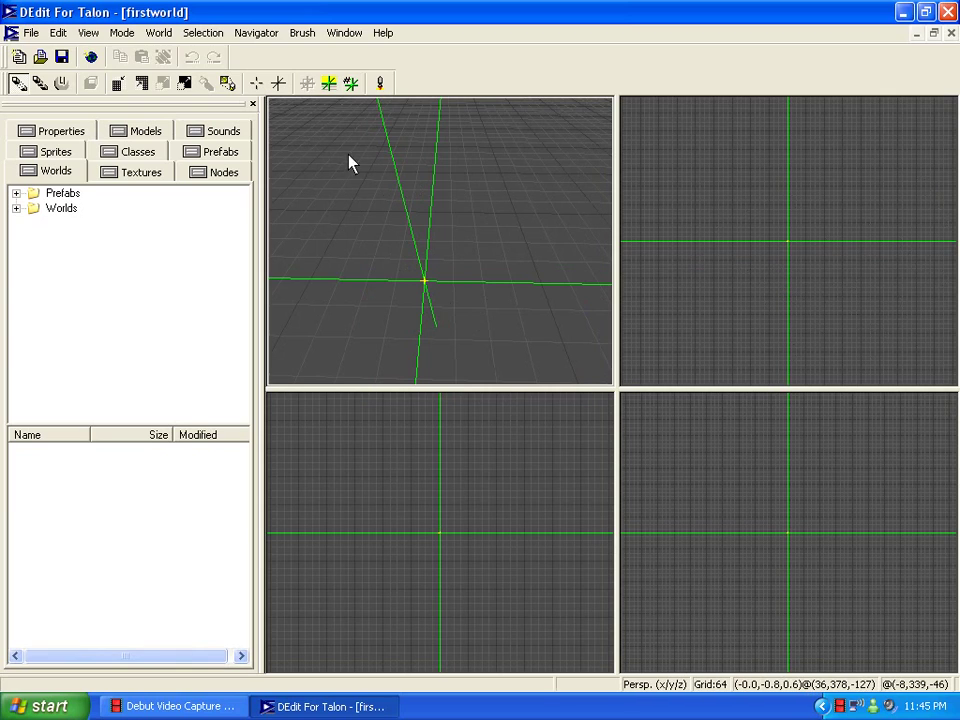
# Step: Place the marker at the perspective camera's position, and check its vector without changing it
pyautogui.click(329, 84)
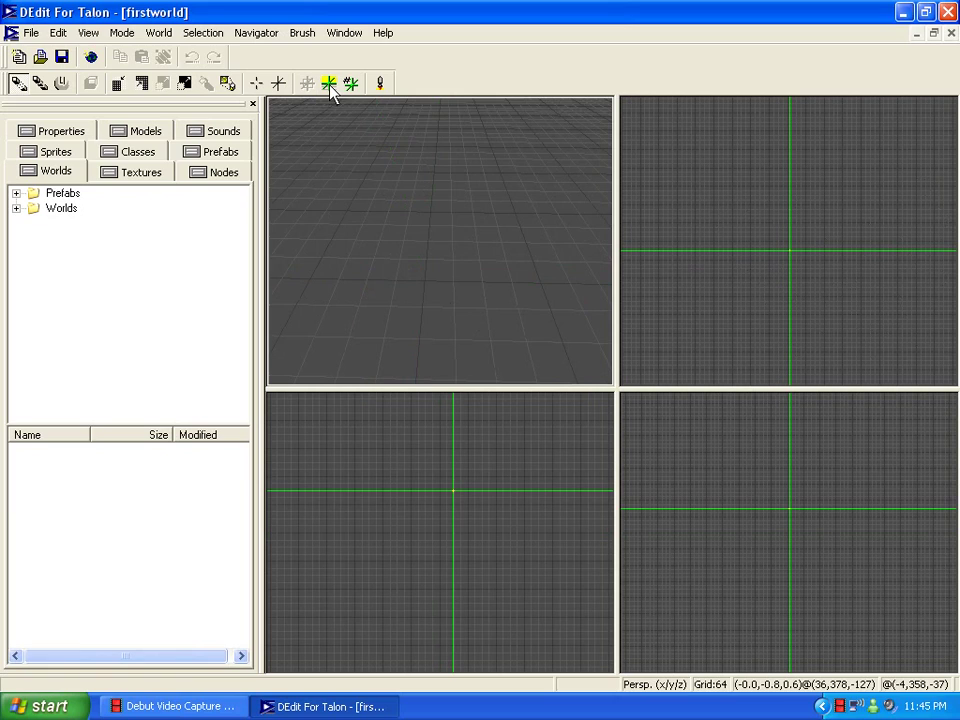
pyautogui.moveTo(441, 261)
pyautogui.mouseDown()
pyautogui.moveTo(443, 223)
pyautogui.moveTo(442, 241)
pyautogui.mouseUp()
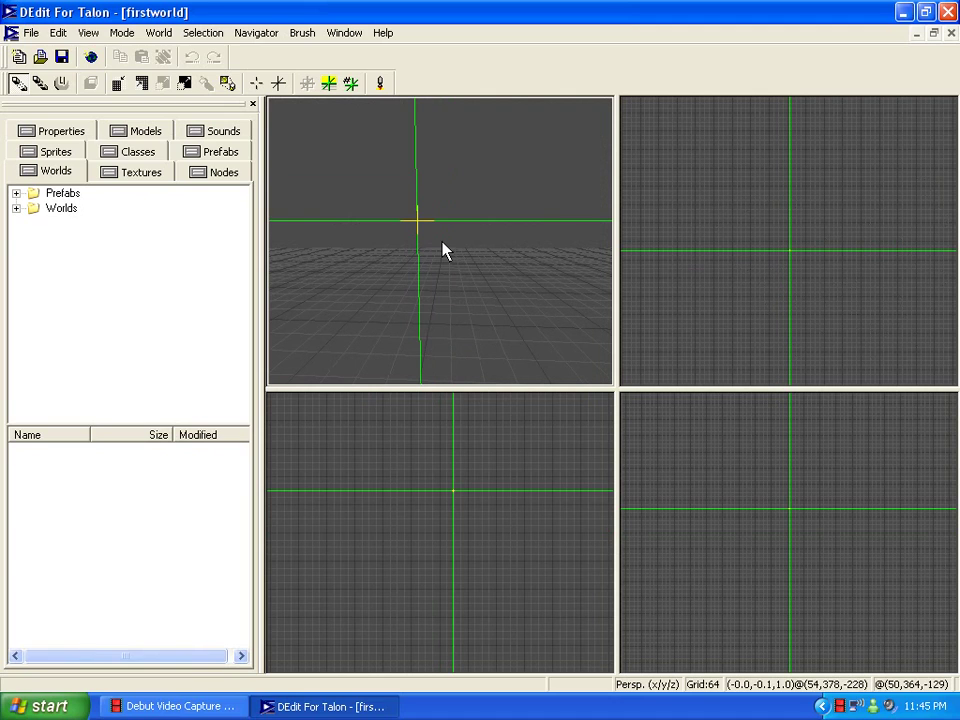
pyautogui.click(352, 88)
pyautogui.click(557, 376)
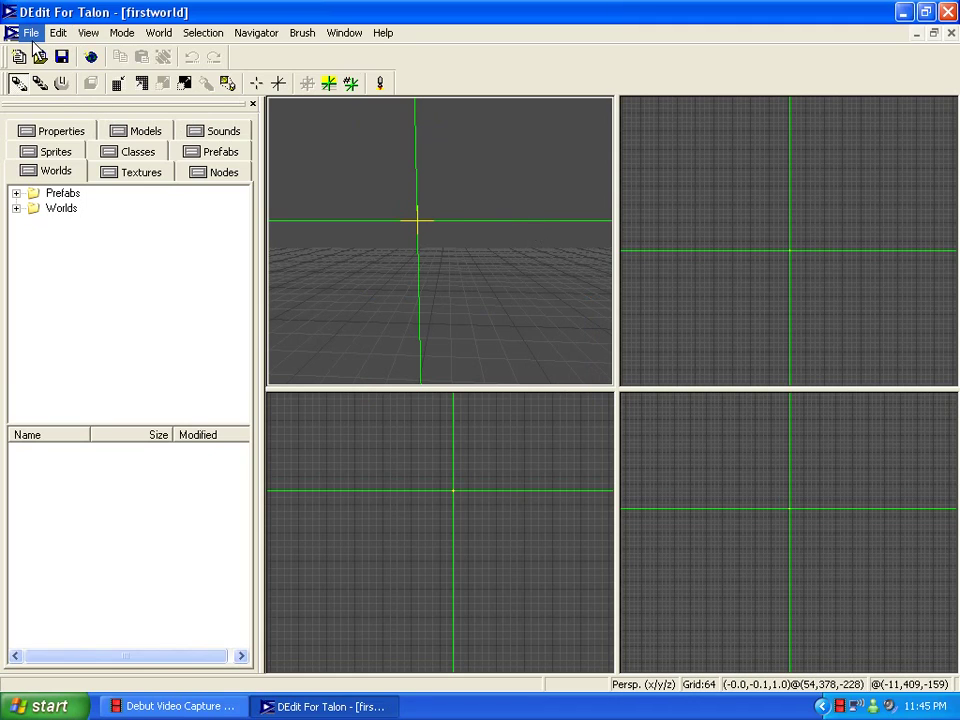
# Step: Center the top and front viewports on the marker and adjust their zoom
pyautogui.press('o')
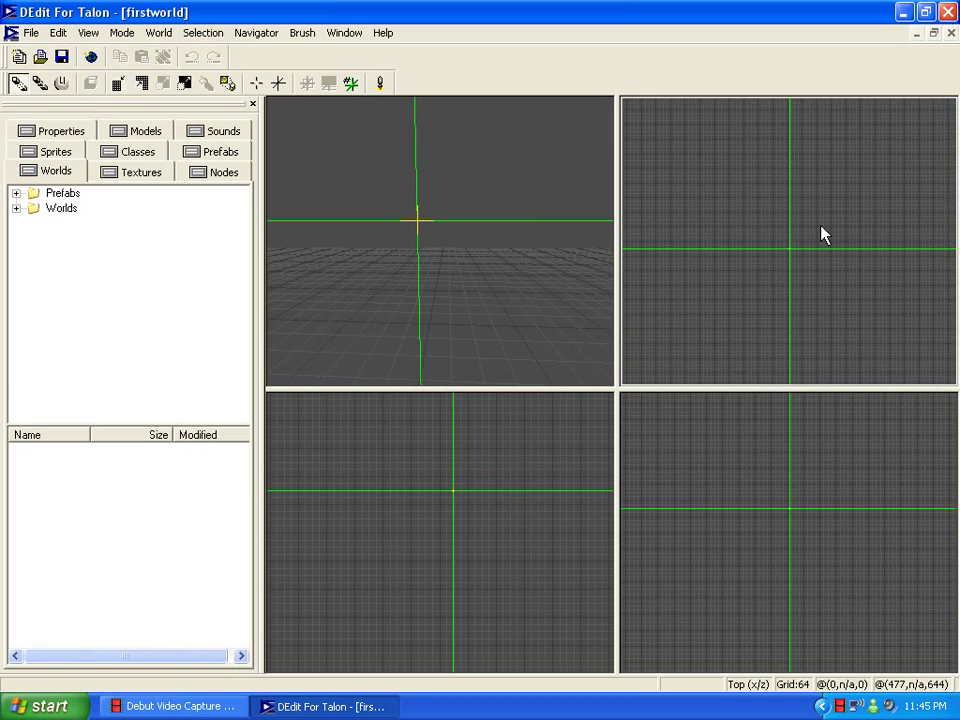
pyautogui.scroll(-2, 818, 213)
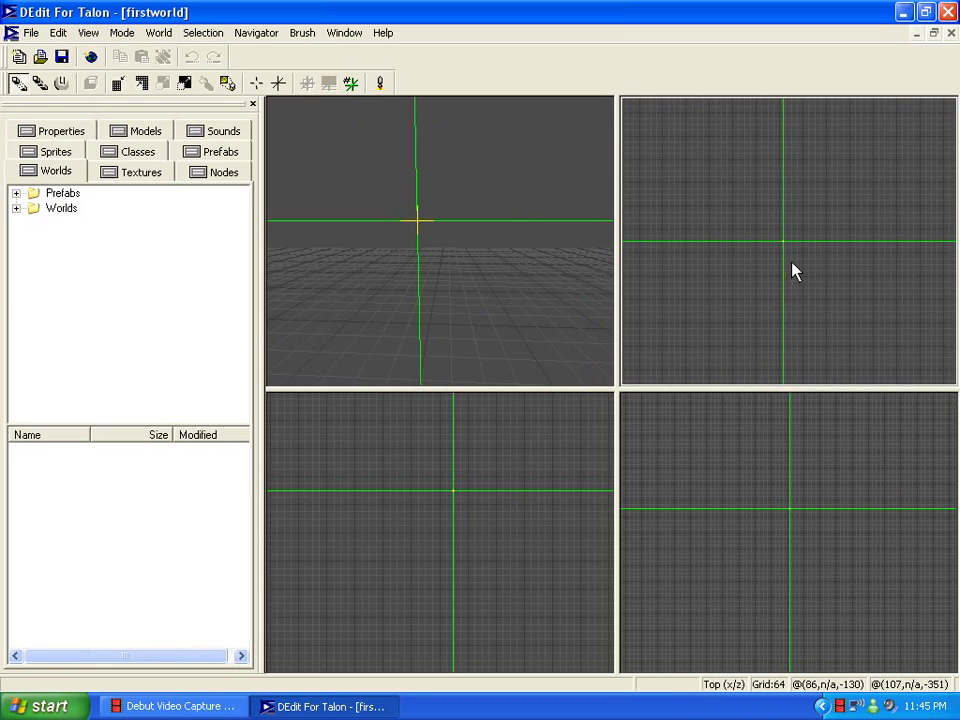
pyautogui.press('o')
pyautogui.press('o')
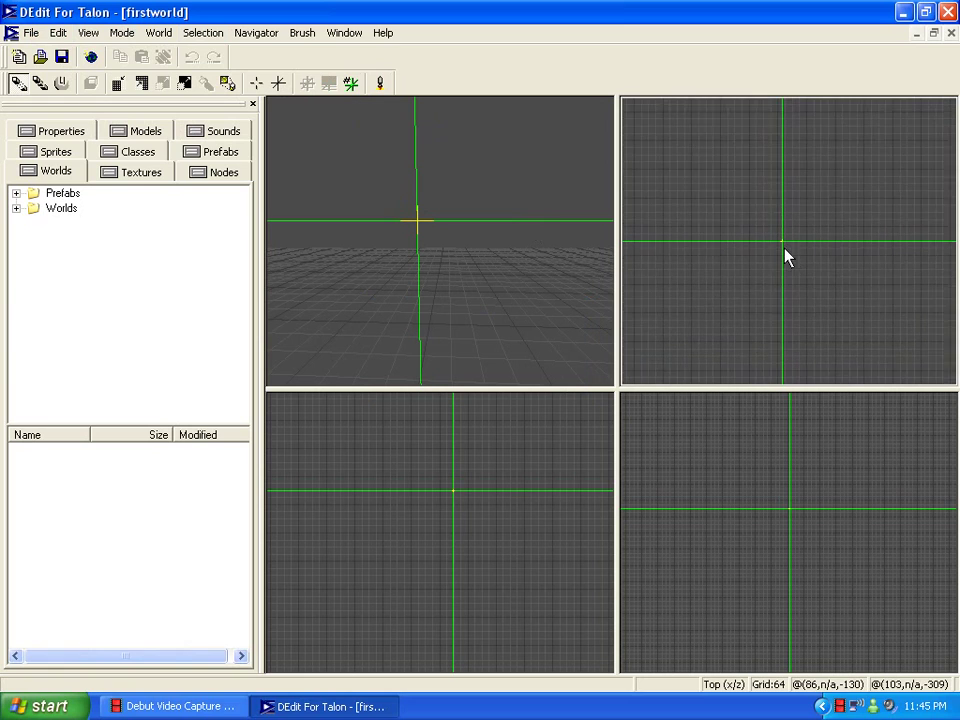
pyautogui.press('o')
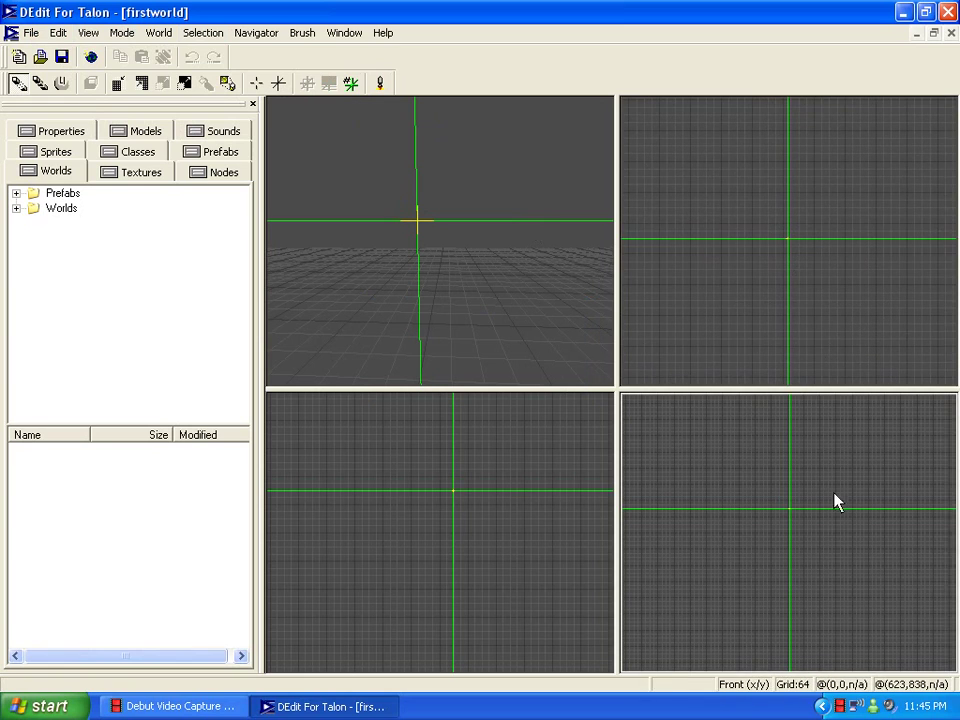
pyautogui.scroll(-3, 790, 540)
pyautogui.scroll(3, 793, 560)
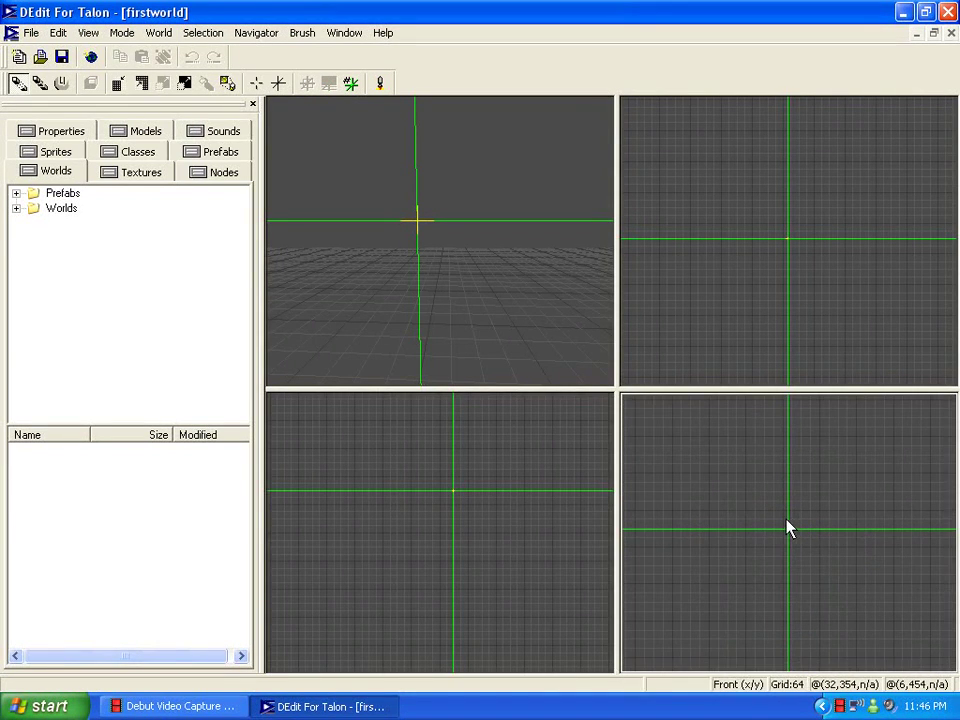
# Step: Center the left viewport on the marker and adjust the zoom of the front and left views
pyautogui.scroll(-3, 448, 536)
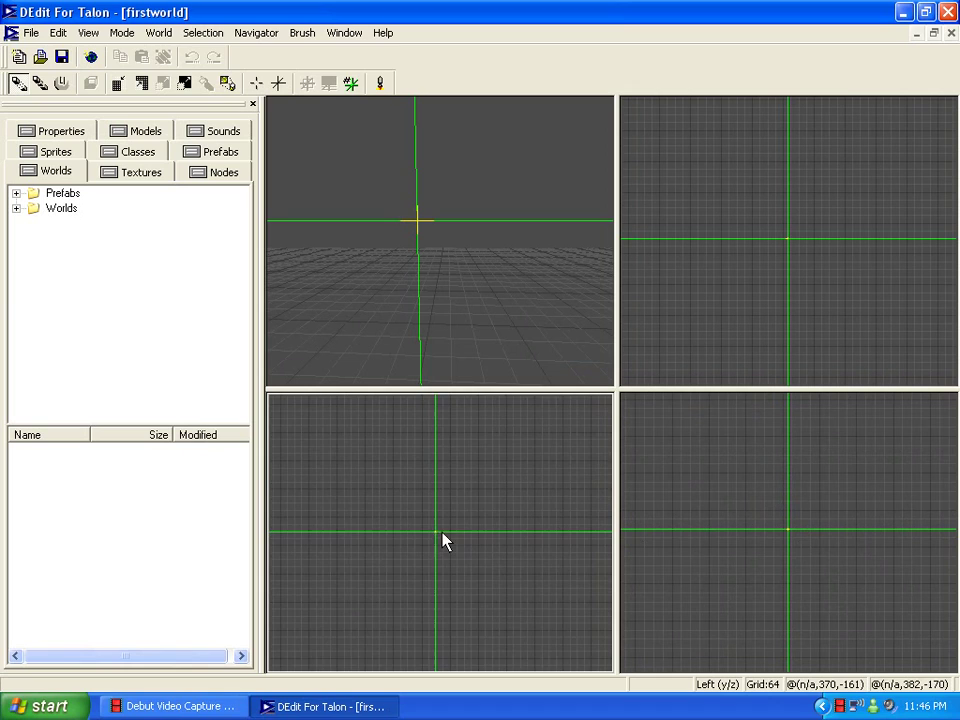
pyautogui.press('p')
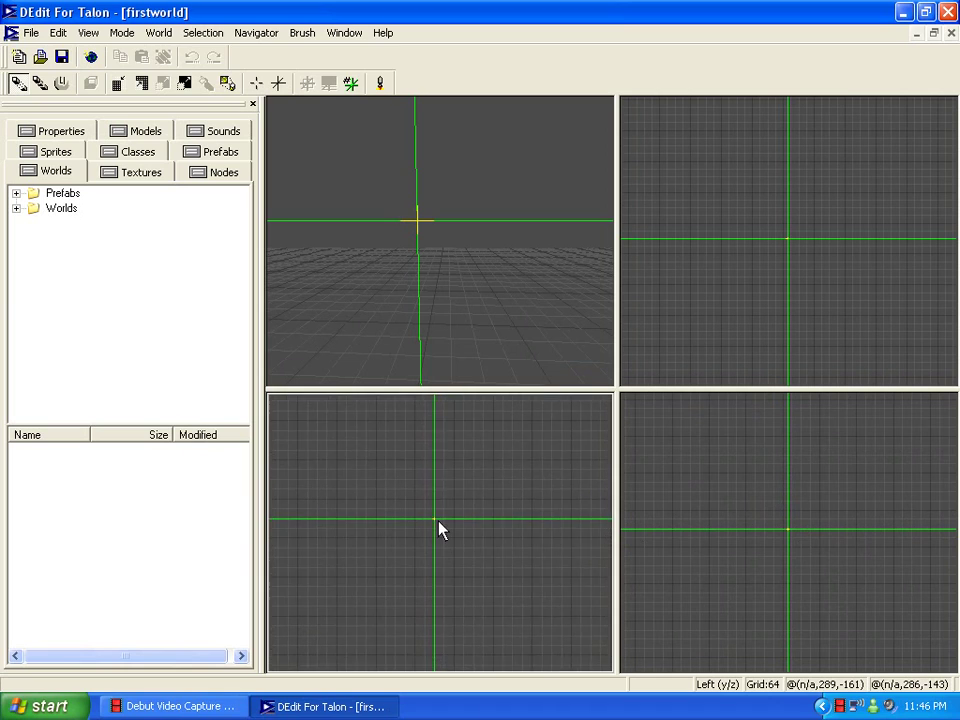
pyautogui.press('p')
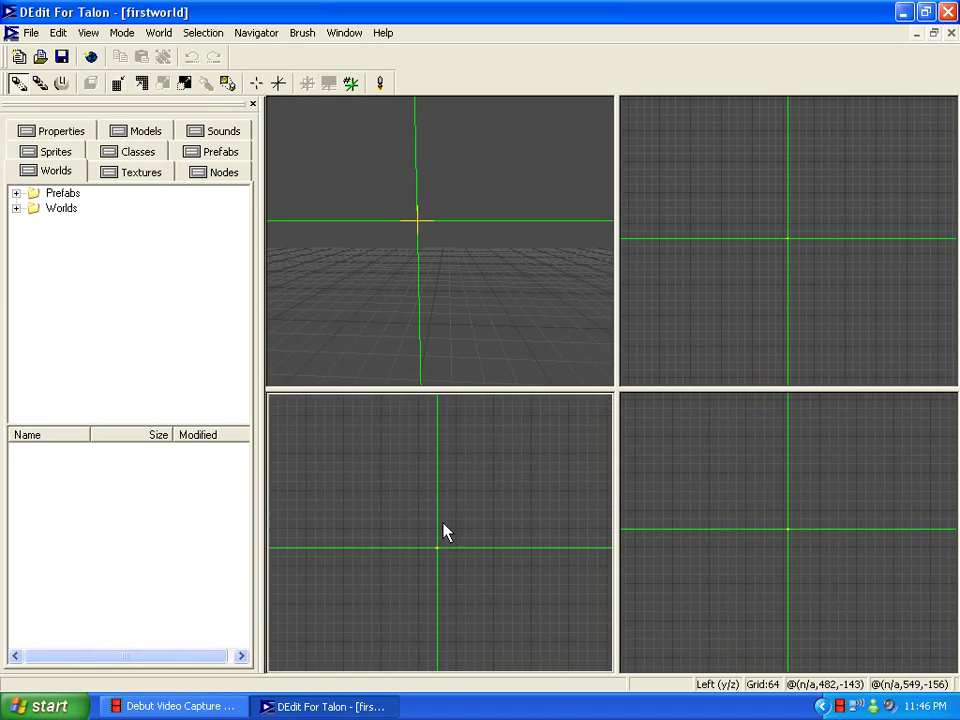
pyautogui.press('o')
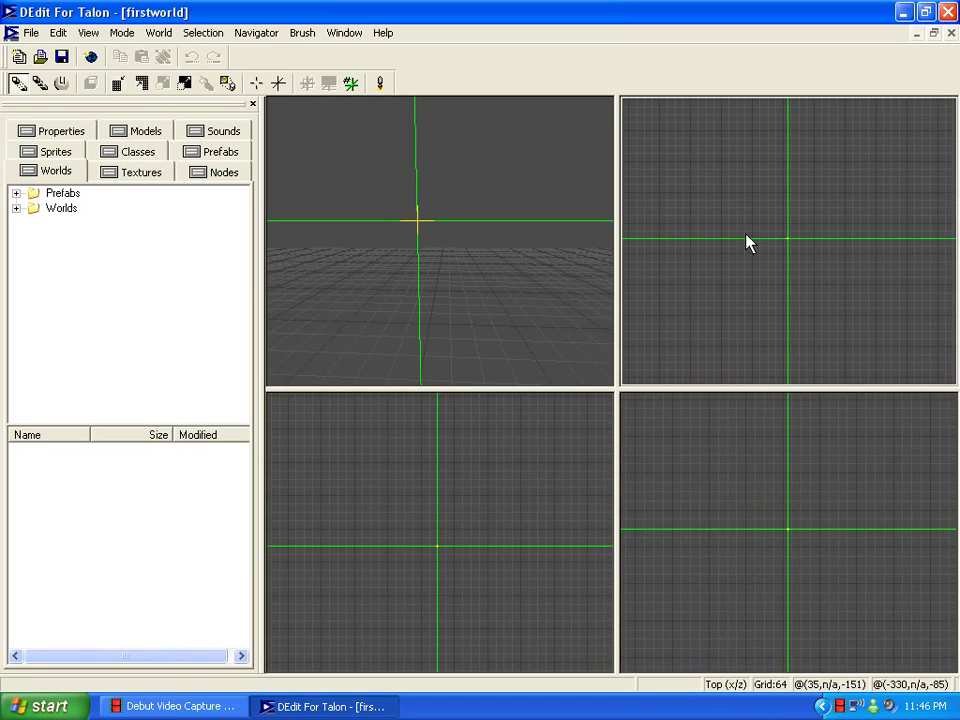
# Step: Add a box primitive at the marker with a brush thickness of 512
pyautogui.click(307, 35)
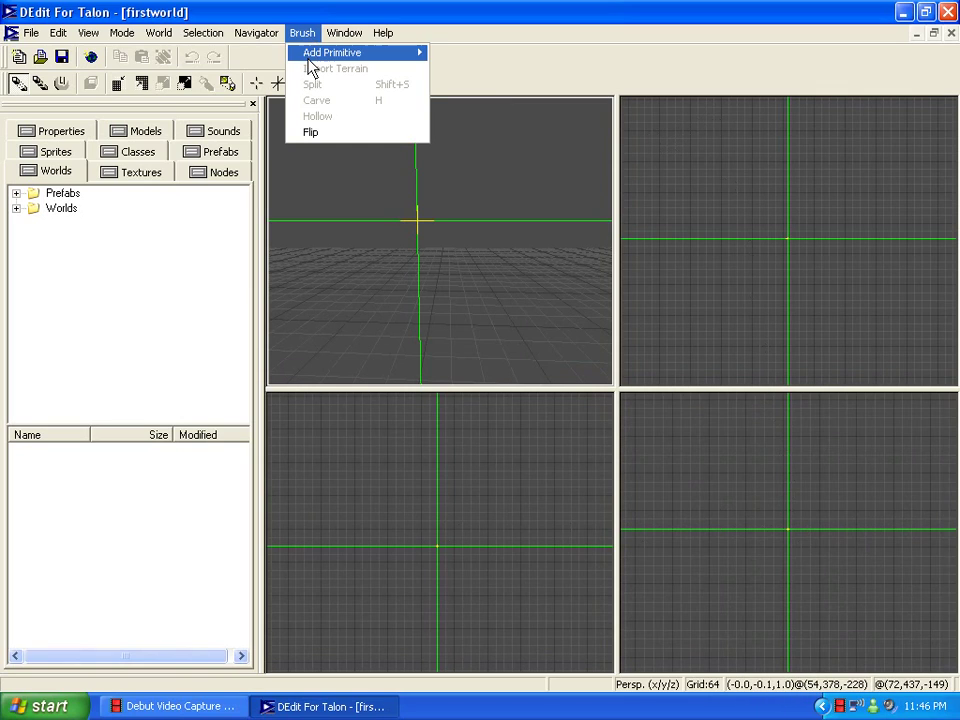
pyautogui.moveTo(309, 67)
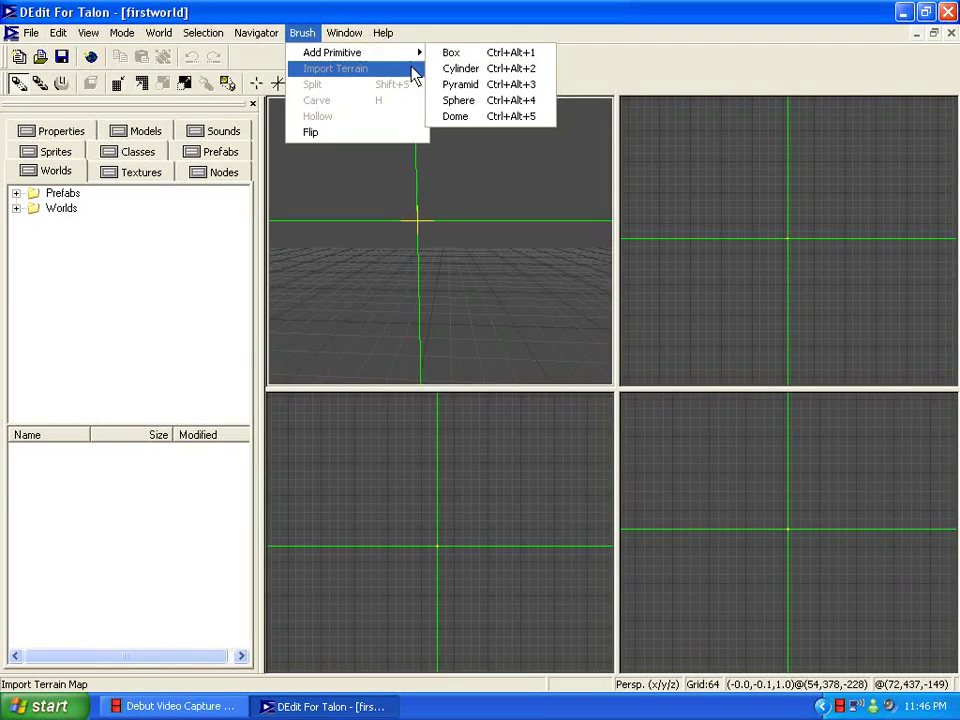
pyautogui.click(448, 54)
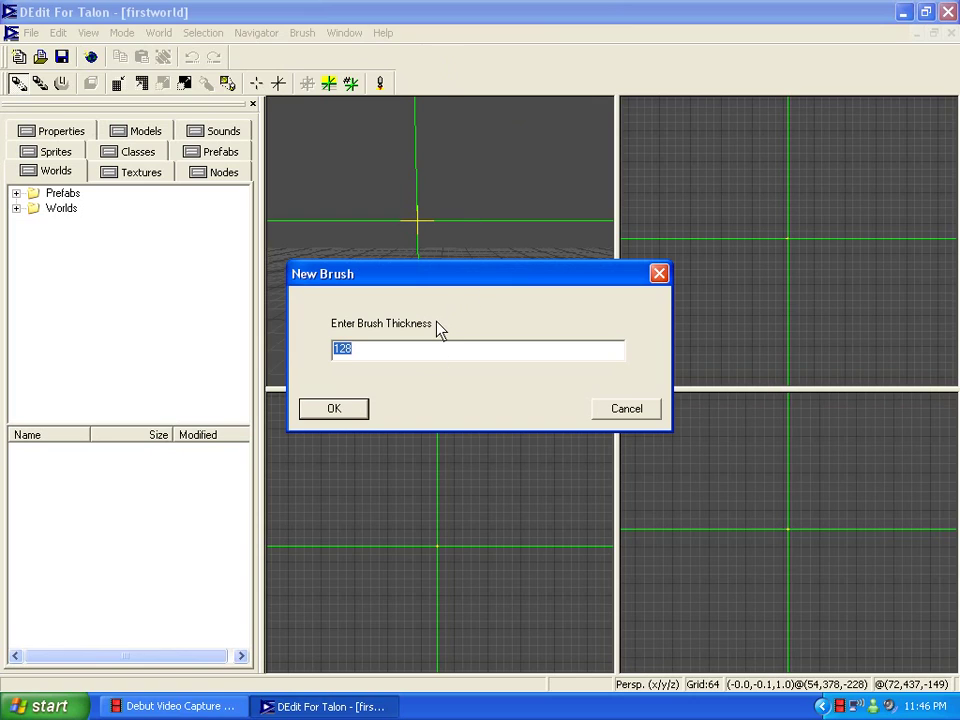
pyautogui.press('BackSpace')
pyautogui.write('512')
pyautogui.press('Return')
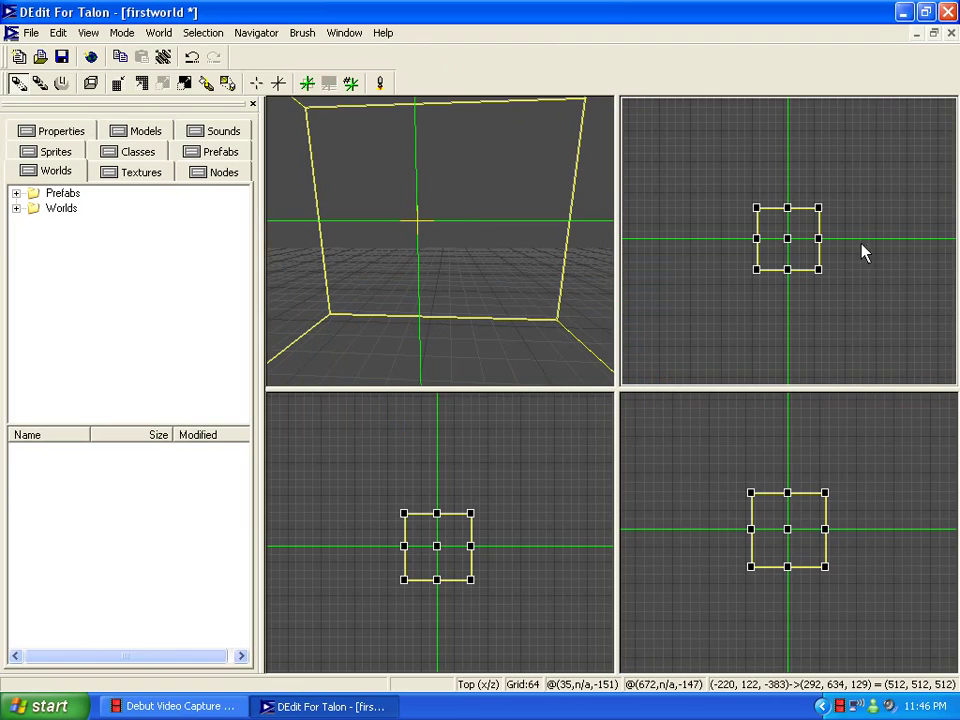
# Step: Stretch all four sides of the box in the top view to about 2624 by 2240 units
pyautogui.moveTo(819, 239)
pyautogui.mouseDown()
pyautogui.moveTo(955, 222)
pyautogui.moveTo(946, 230)
pyautogui.mouseUp()
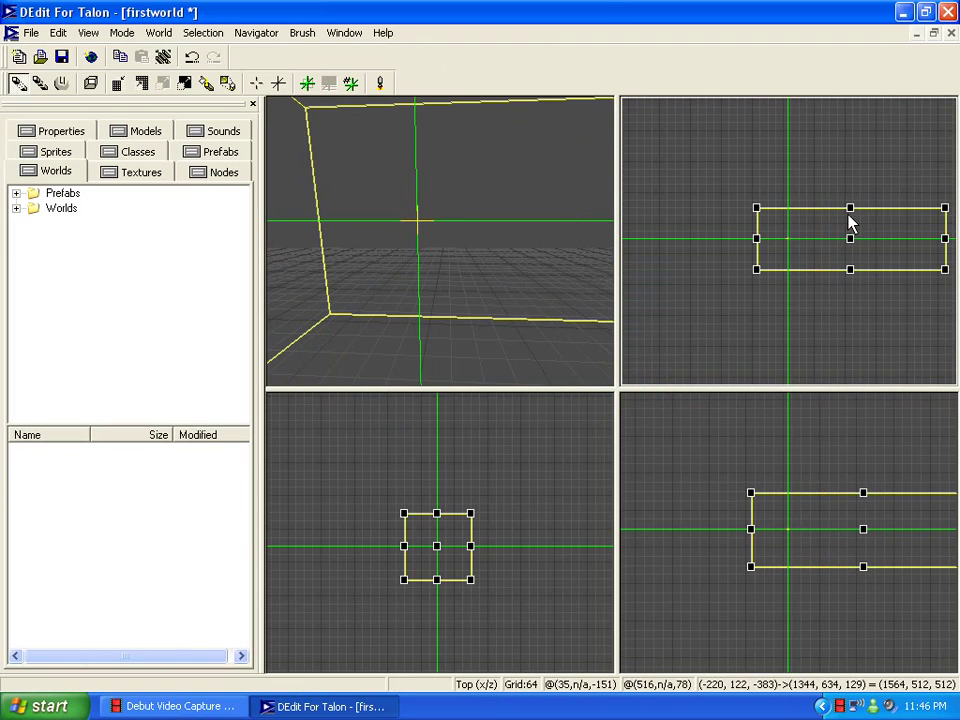
pyautogui.moveTo(851, 209); pyautogui.dragTo(849, 107)
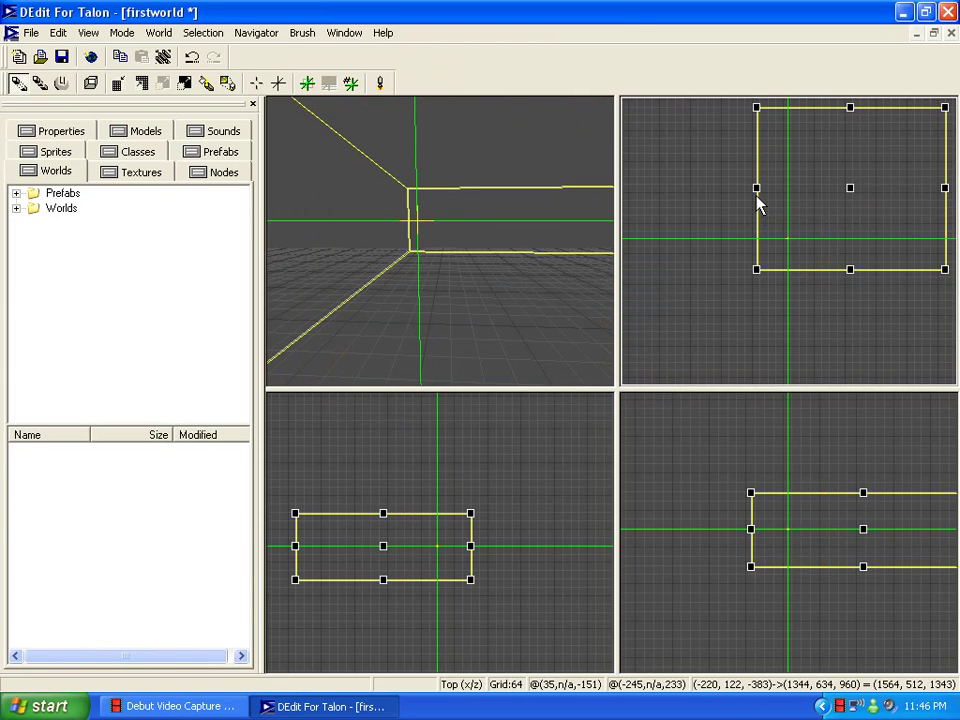
pyautogui.moveTo(756, 188); pyautogui.dragTo(636, 193)
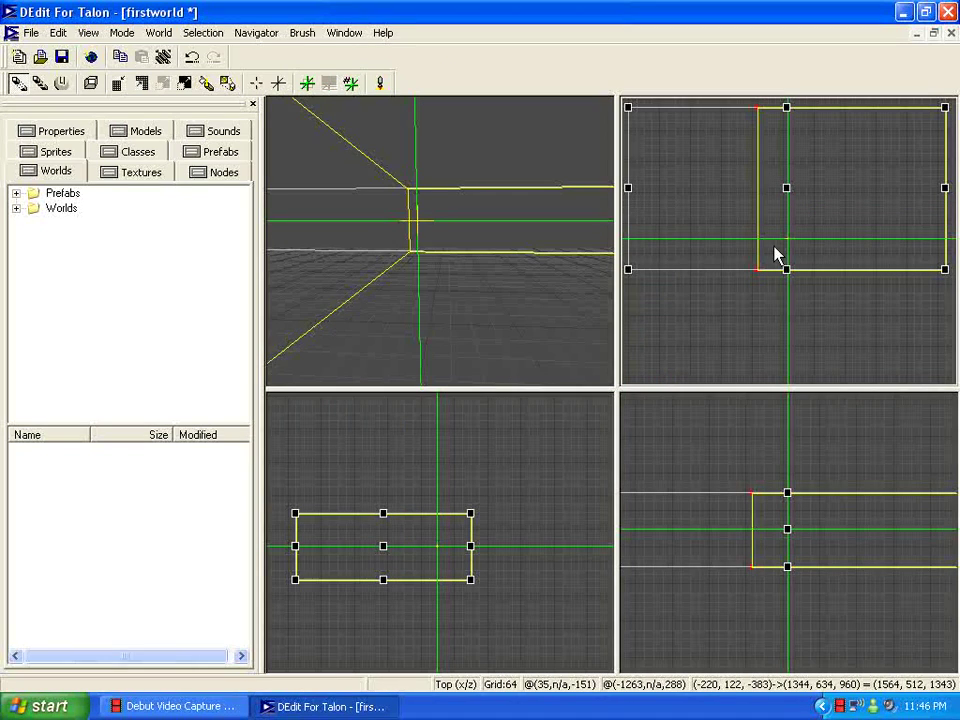
pyautogui.moveTo(787, 270)
pyautogui.mouseDown()
pyautogui.moveTo(801, 279)
pyautogui.moveTo(786, 381)
pyautogui.mouseUp()
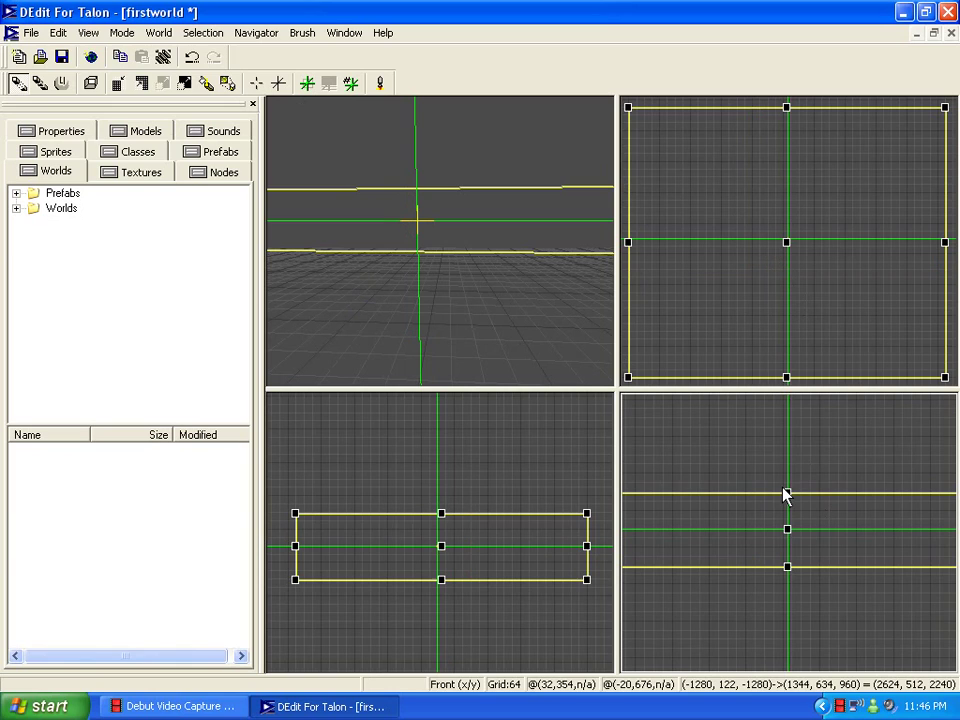
# Step: Raise the top of the box to a height of about 1542 and narrow its width to about 1536 units
pyautogui.moveTo(788, 494); pyautogui.dragTo(782, 418)
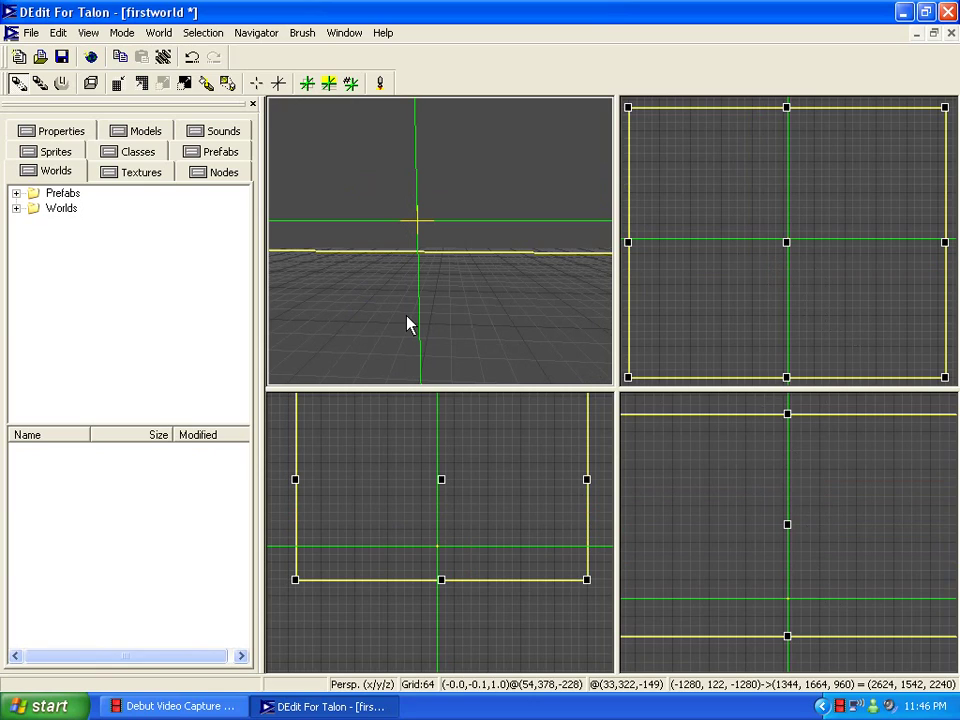
pyautogui.moveTo(945, 300); pyautogui.dragTo(881, 257)
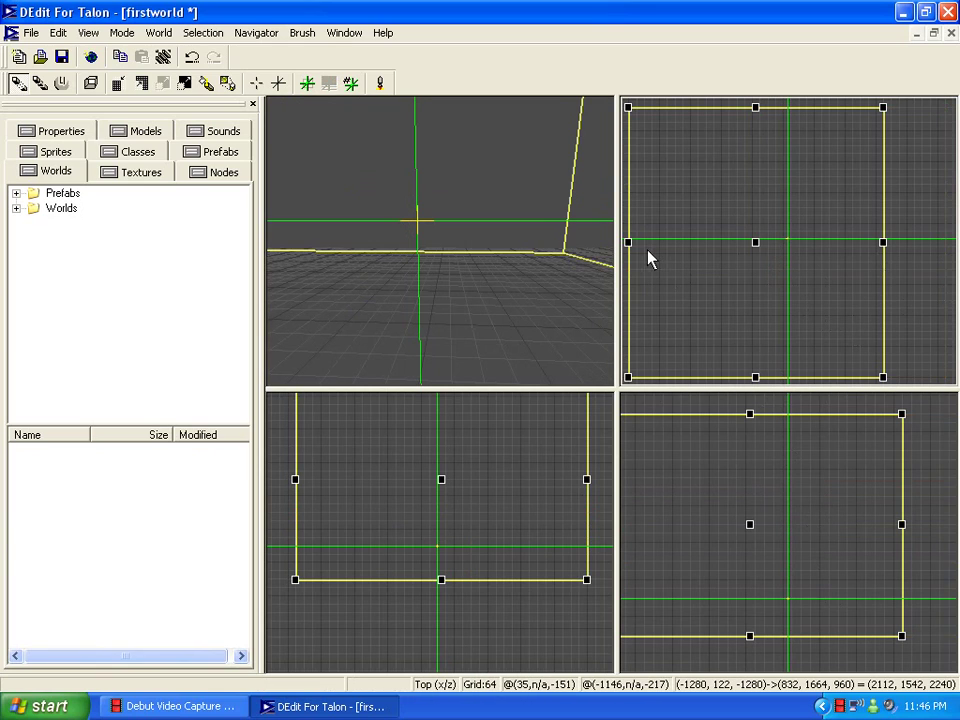
pyautogui.moveTo(636, 251); pyautogui.dragTo(703, 266)
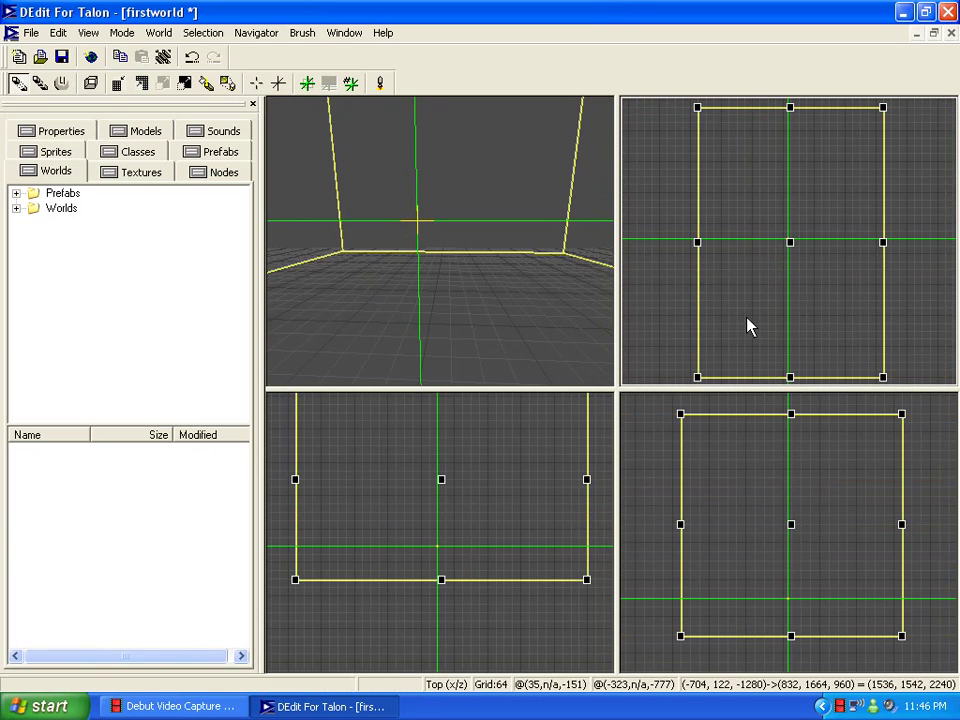
# Step: Inspect the box from inside in the perspective view and flip its faces inward
pyautogui.scroll(-3, 515, 560)
pyautogui.scroll(2, 445, 541)
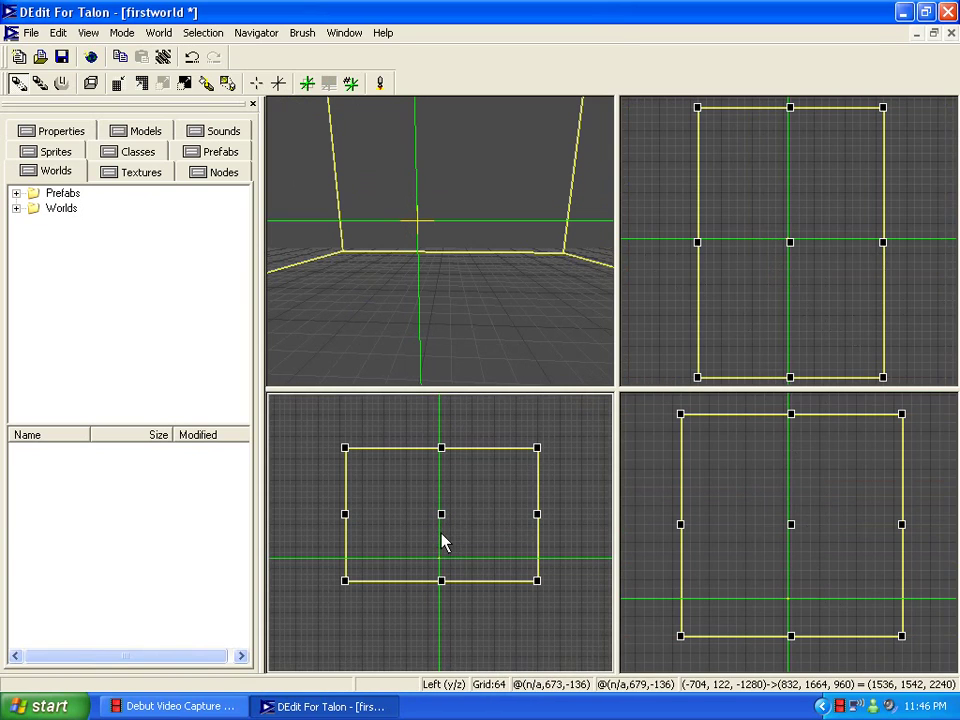
pyautogui.scroll(2, 472, 277)
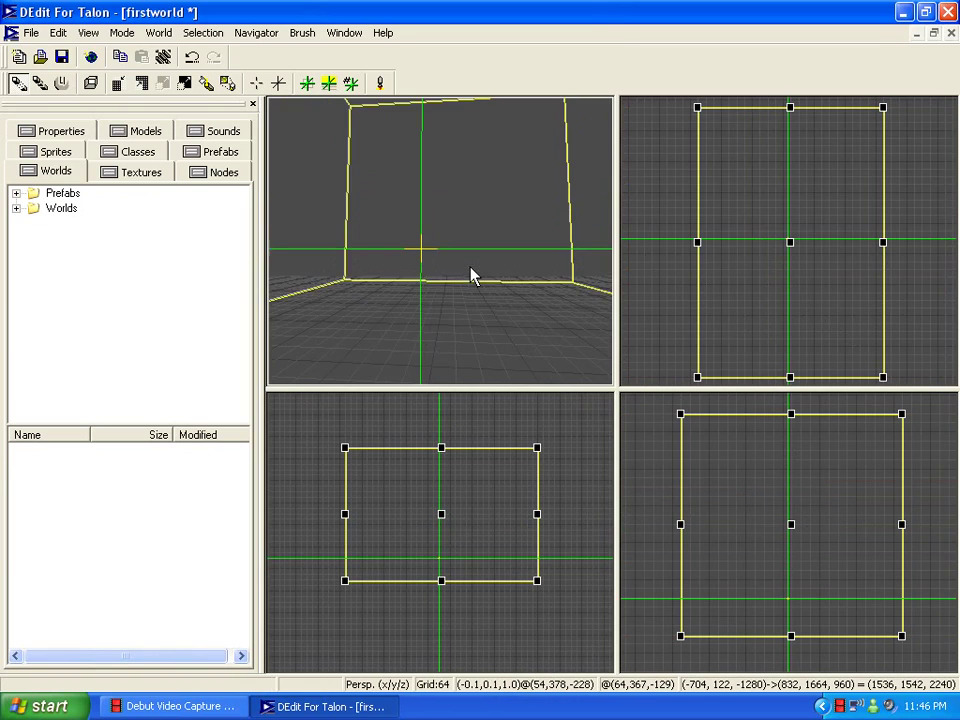
pyautogui.moveTo(474, 276)
pyautogui.mouseDown(button='middle')
pyautogui.moveTo(401, 279)
pyautogui.moveTo(510, 255)
pyautogui.moveTo(480, 273)
pyautogui.mouseUp(button='middle')
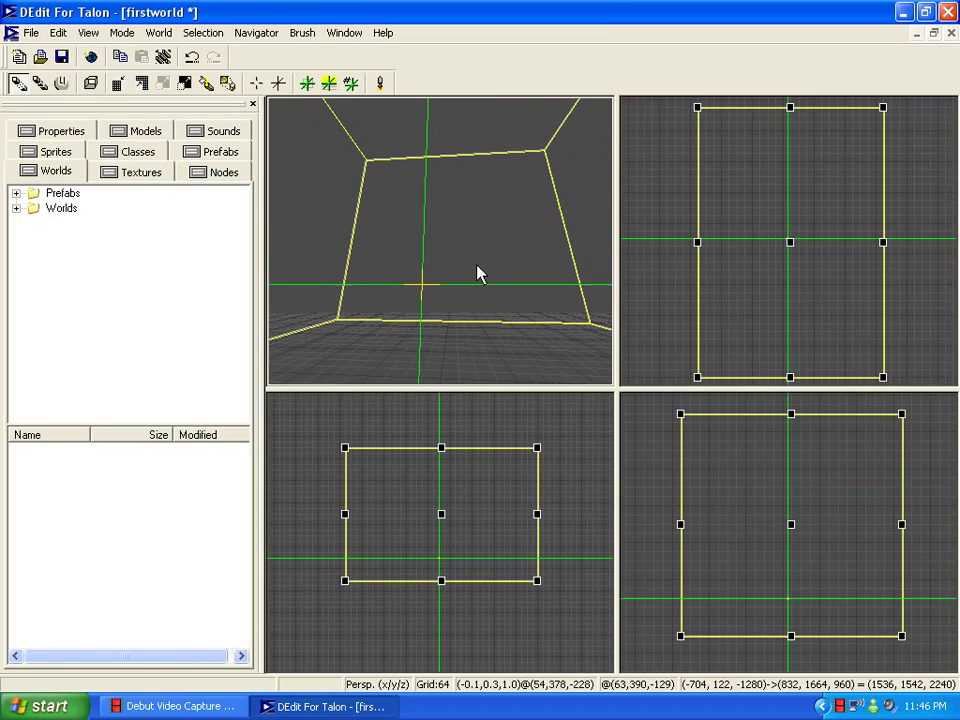
pyautogui.moveTo(477, 273); pyautogui.dragTo(465, 285, button='right')
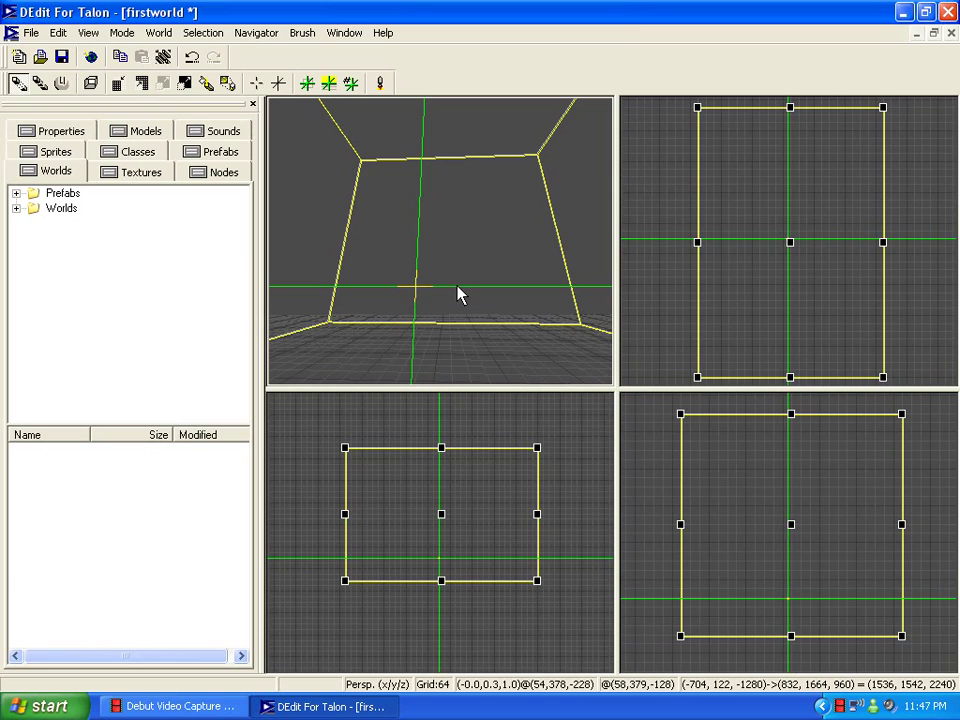
pyautogui.moveTo(457, 286)
pyautogui.mouseDown(button='middle')
pyautogui.moveTo(442, 243)
pyautogui.moveTo(478, 243)
pyautogui.moveTo(403, 393)
pyautogui.mouseUp(button='middle')
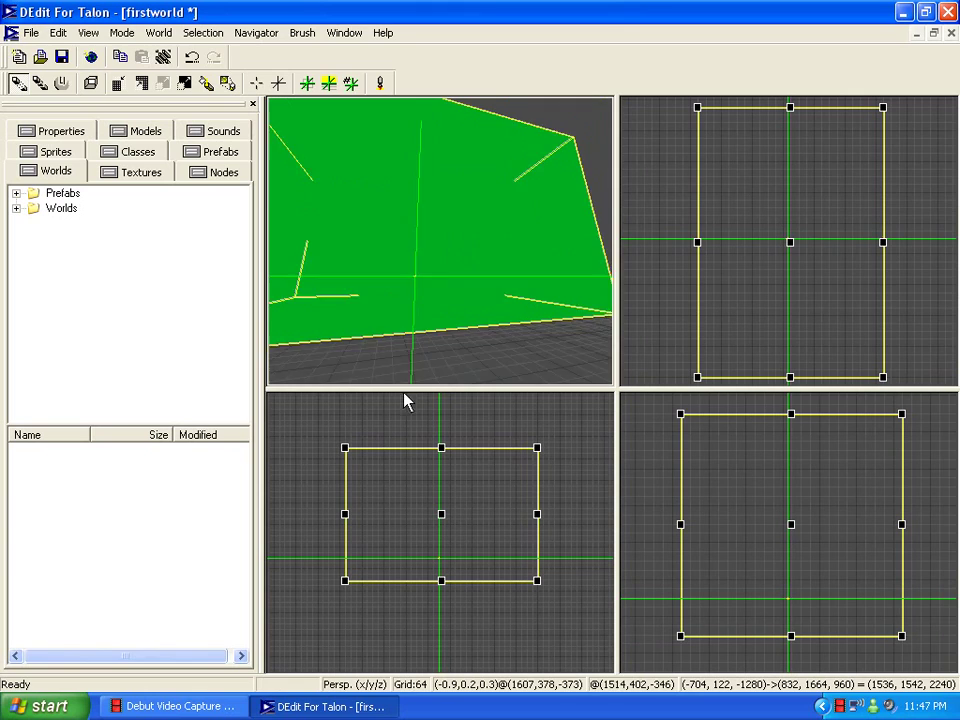
pyautogui.moveTo(405, 401); pyautogui.dragTo(445, 250, button='right')
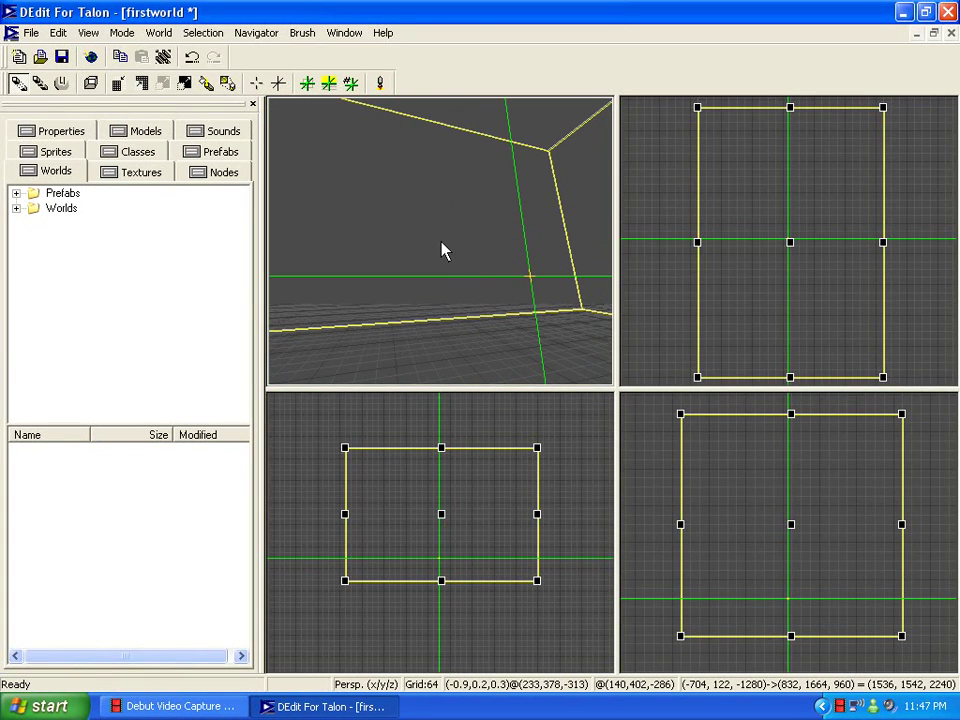
pyautogui.press('f')
pyautogui.moveTo(444, 251); pyautogui.dragTo(396, 264, button='right')
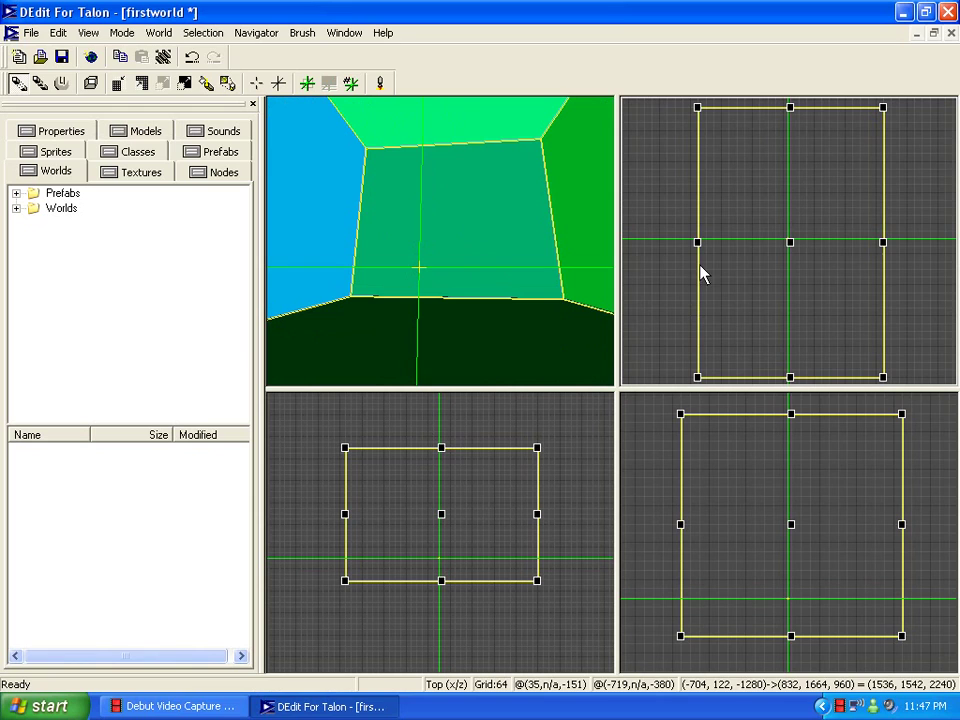
pyautogui.scroll(3, 793, 268)
pyautogui.scroll(-2, 791, 244)
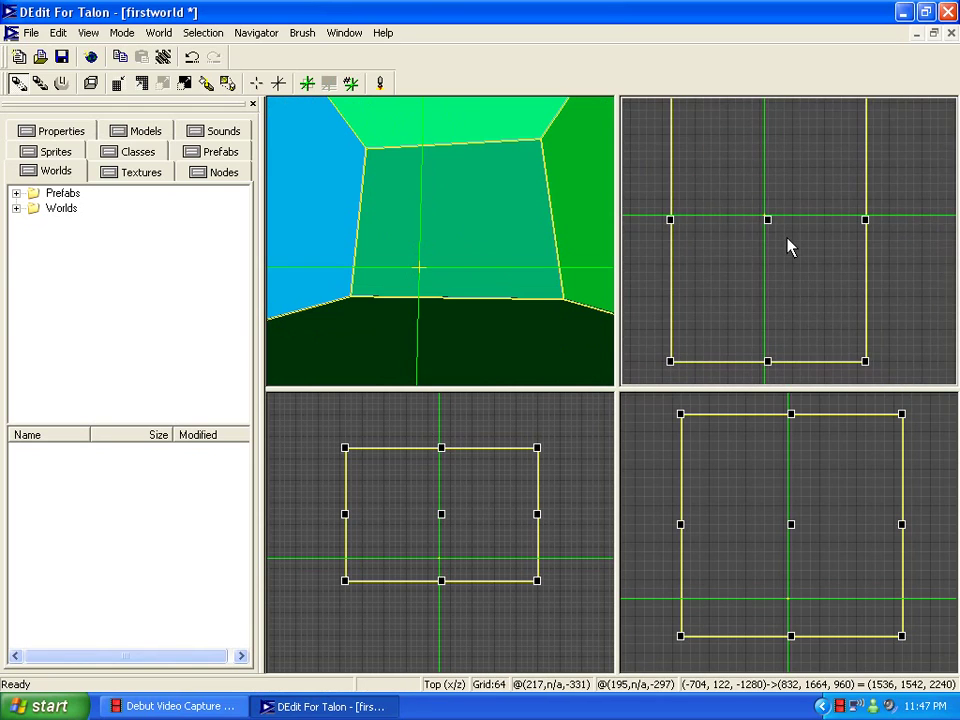
pyautogui.scroll(1, 788, 244)
pyautogui.scroll(-2, 796, 243)
pyautogui.moveTo(797, 243); pyautogui.dragTo(790, 241, button='middle')
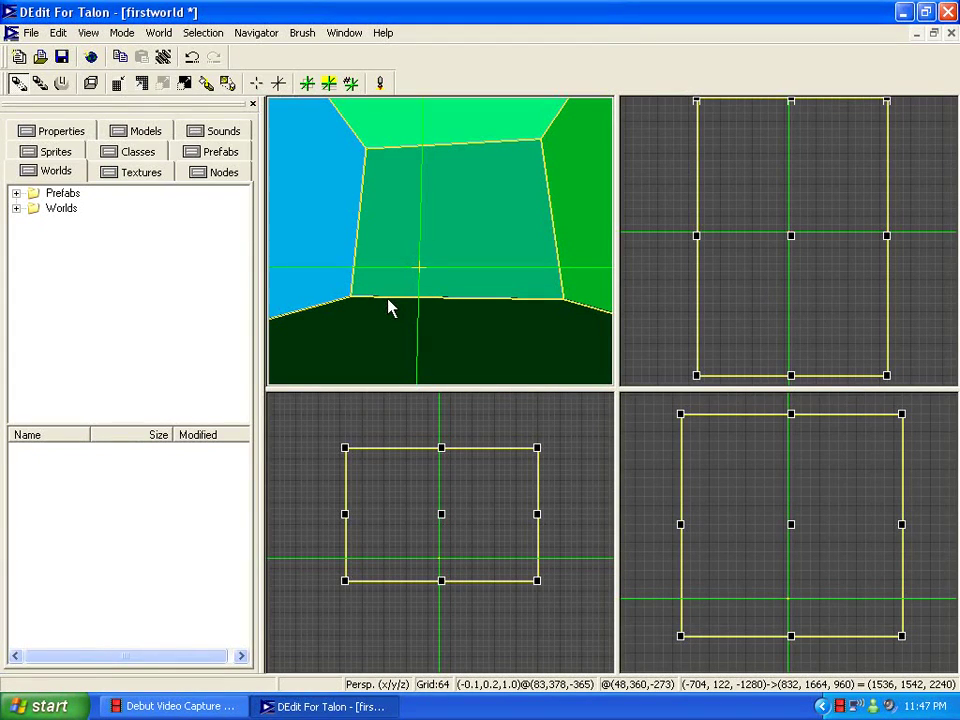
# Step: Apply the invisible texture from WorldTextures to all faces of the box
pyautogui.click(150, 173)
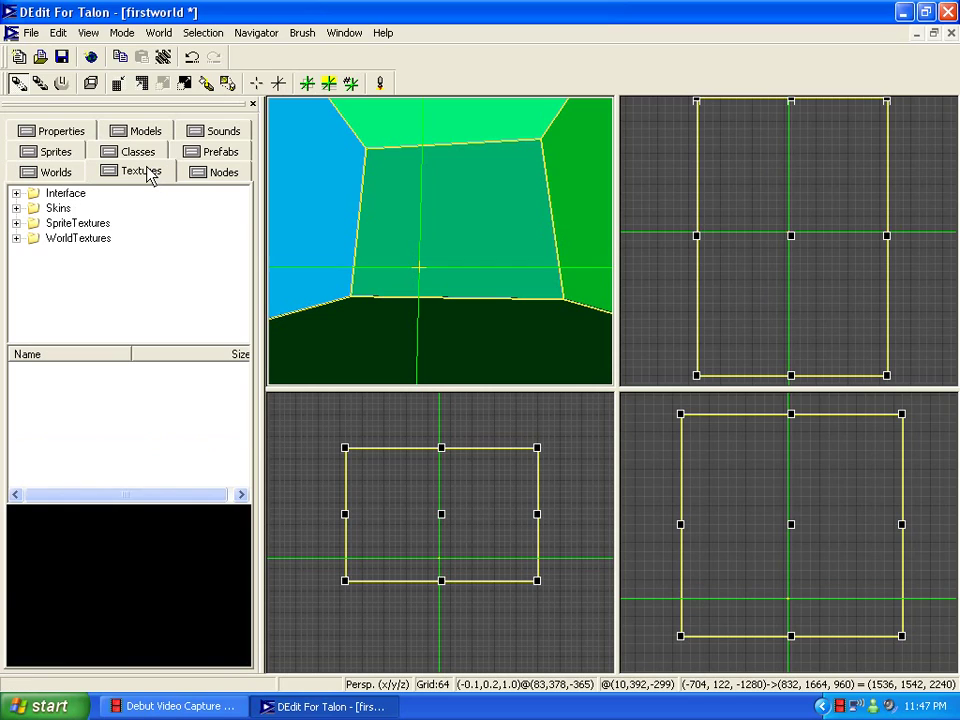
pyautogui.click(82, 239)
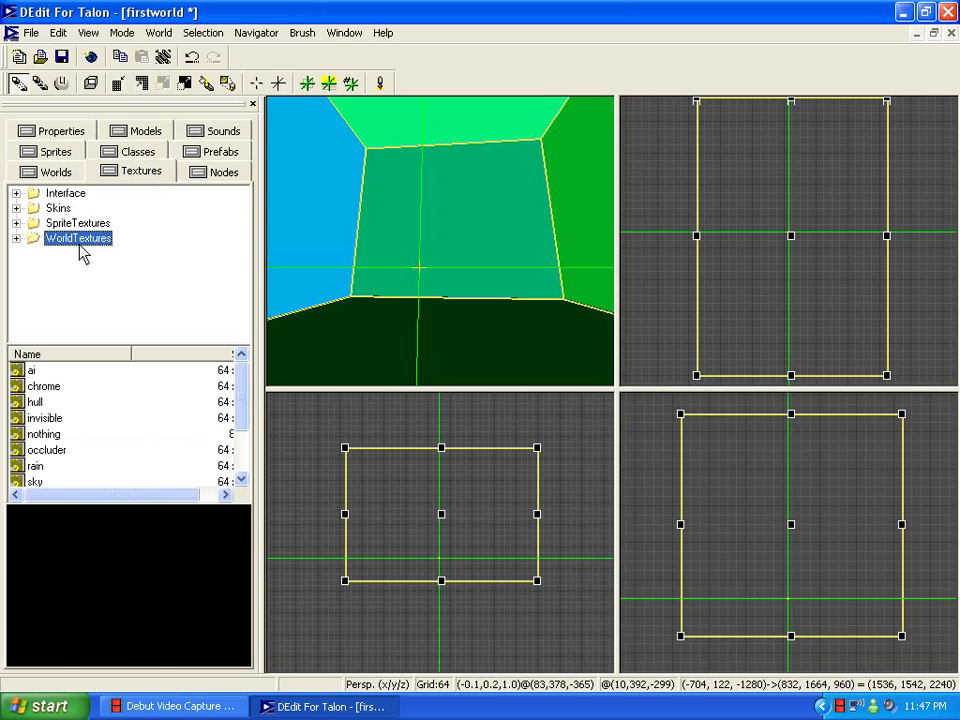
pyautogui.click(48, 420)
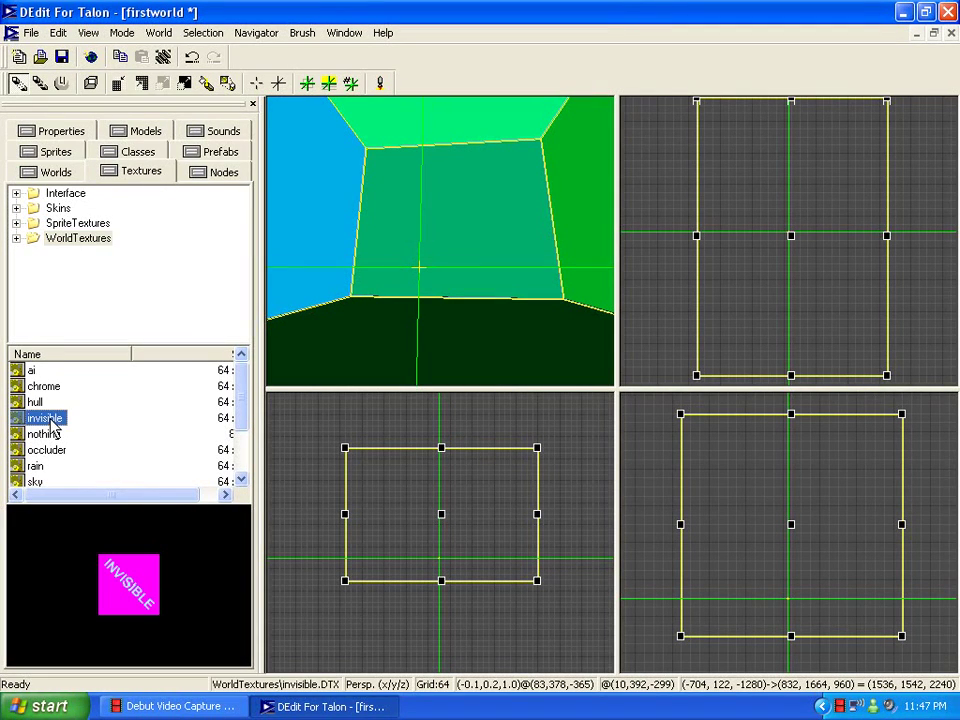
pyautogui.click(225, 86)
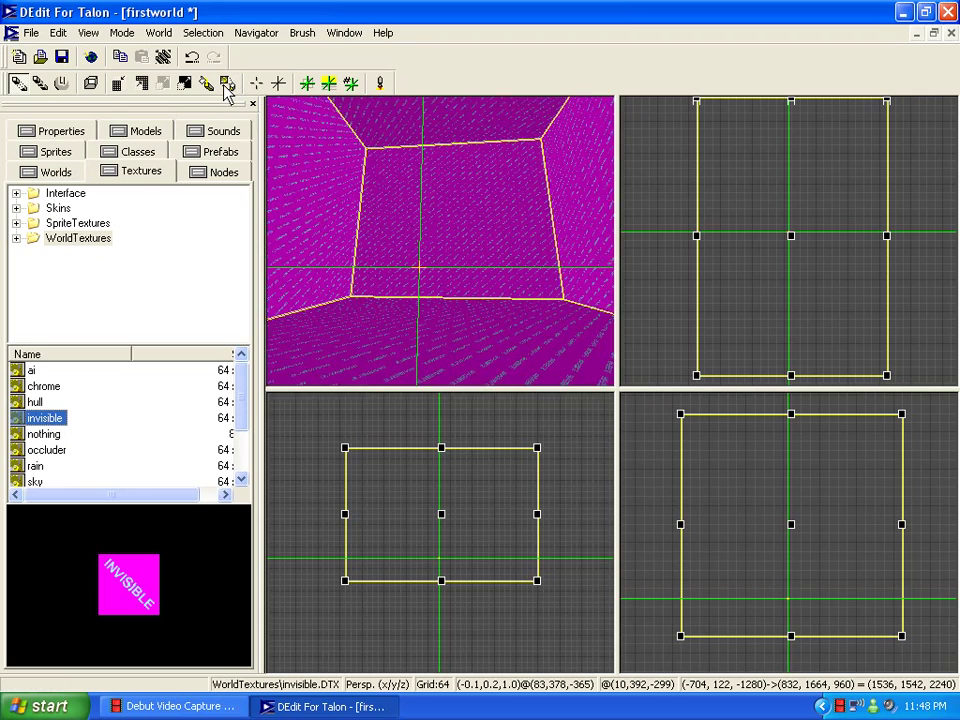
# Step: Deselect the box and examine the textured room from inside in the perspective view
pyautogui.click(397, 213)
pyautogui.moveTo(403, 213)
pyautogui.mouseDown(button='middle')
pyautogui.moveTo(452, 222)
pyautogui.moveTo(416, 221)
pyautogui.mouseUp(button='middle')
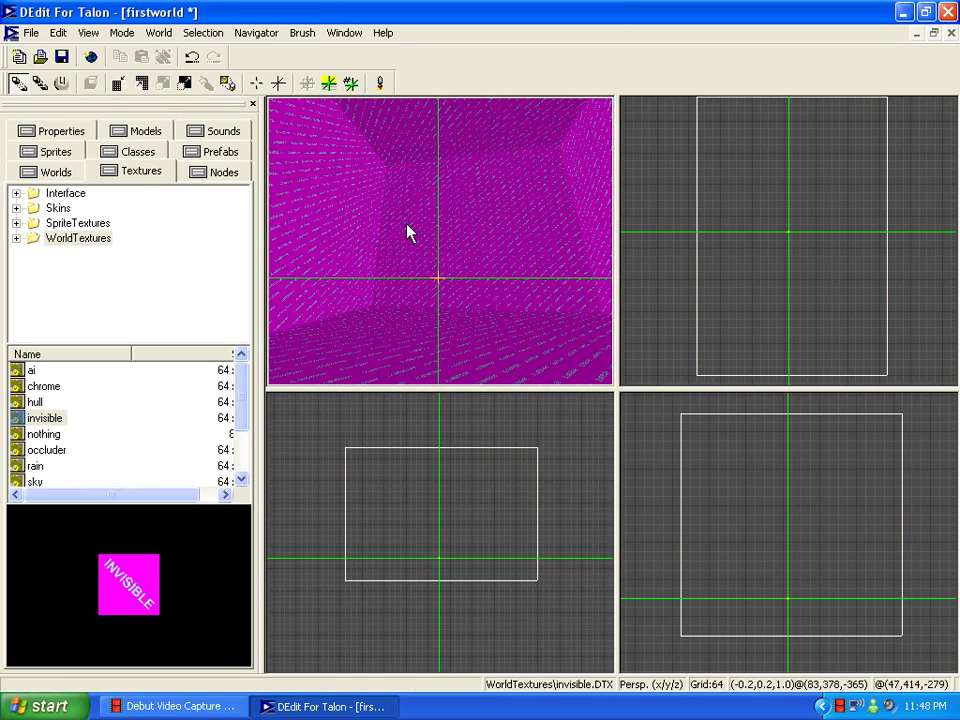
pyautogui.moveTo(407, 232)
pyautogui.mouseDown()
pyautogui.moveTo(441, 234)
pyautogui.moveTo(444, 251)
pyautogui.moveTo(410, 250)
pyautogui.mouseUp()
pyautogui.moveTo(322, 10); pyautogui.dragTo(778, 250)
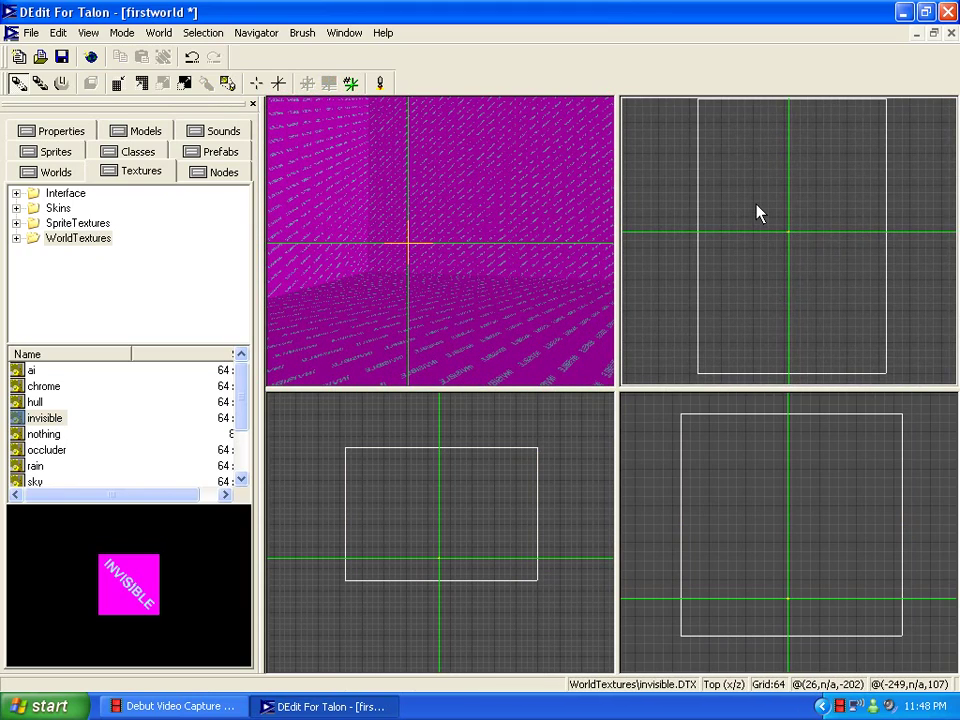
pyautogui.scroll(-1, 756, 204)
# Step: Add a container node under the root Container in the world's node tree and rename it as Shell
pyautogui.click(227, 174)
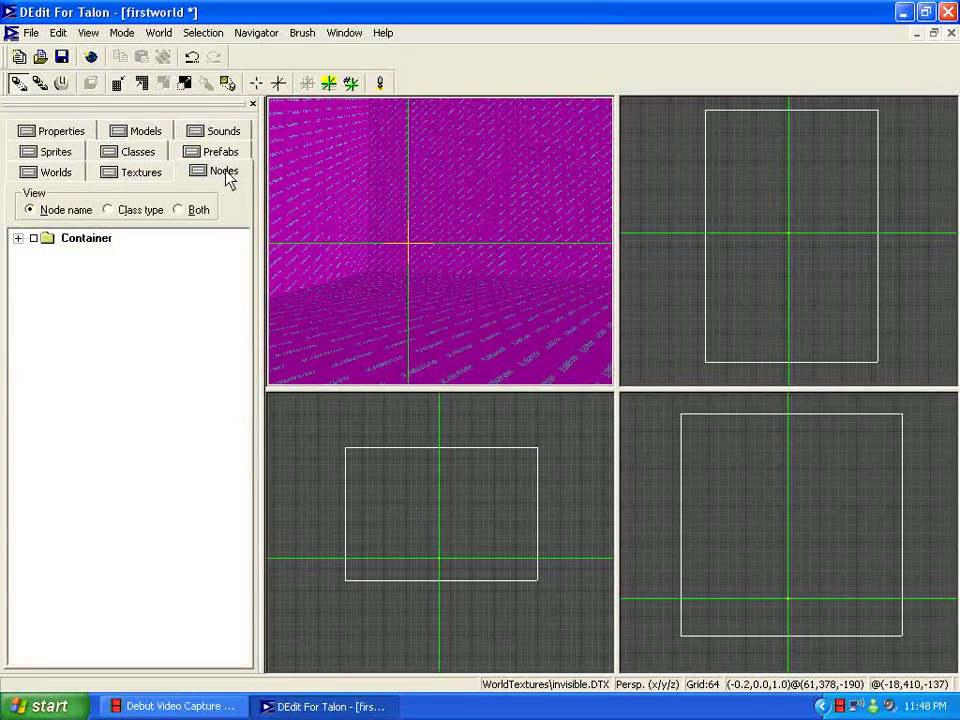
pyautogui.click(19, 240)
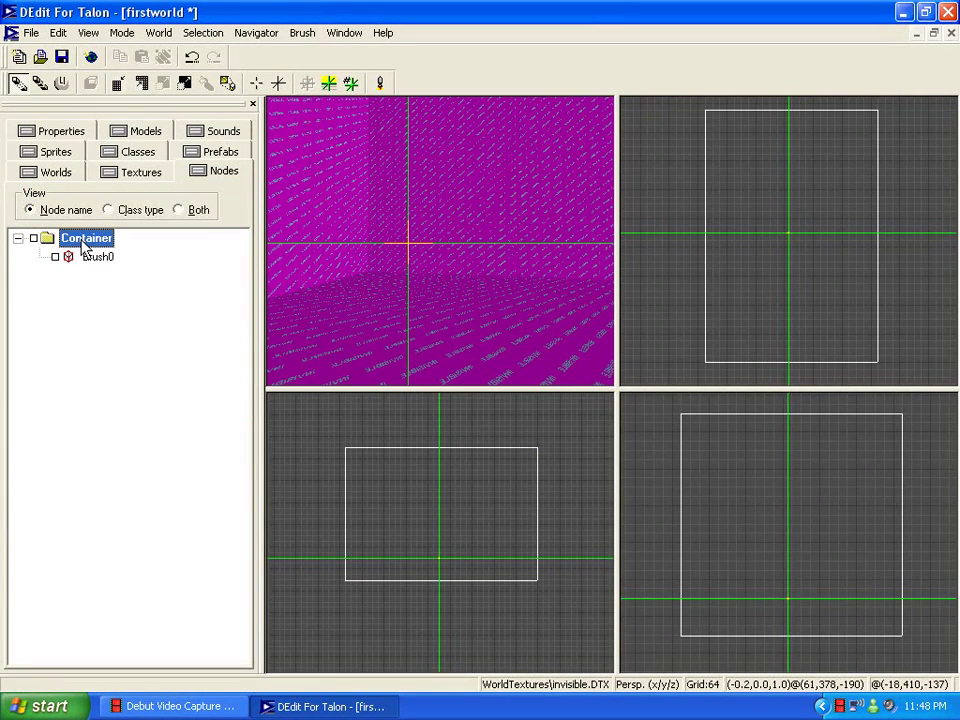
pyautogui.rightClick(82, 240)
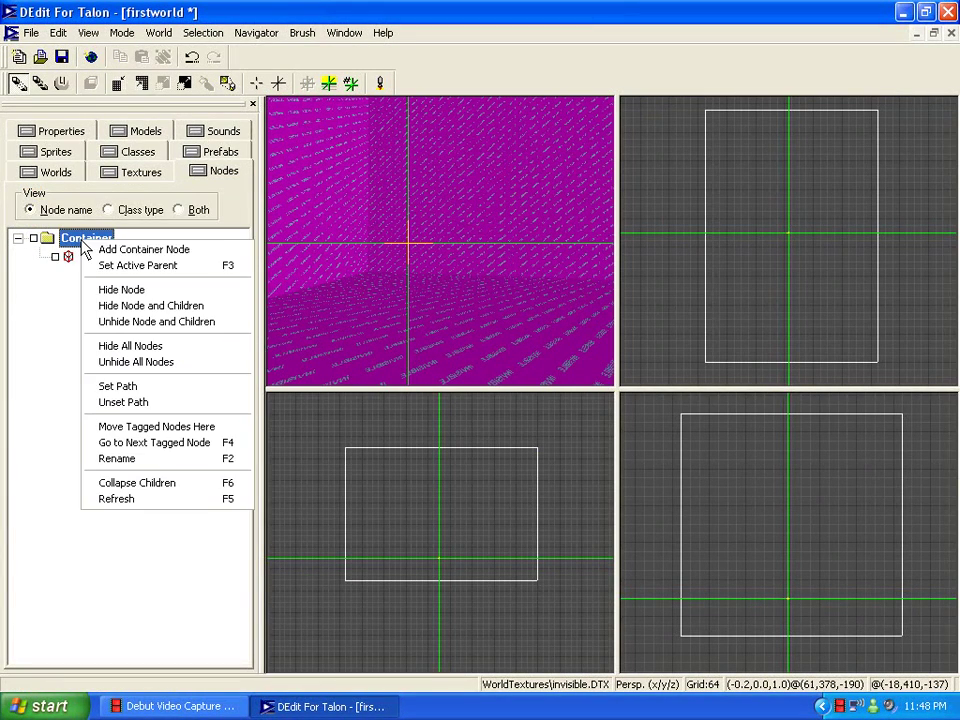
pyautogui.click(138, 250)
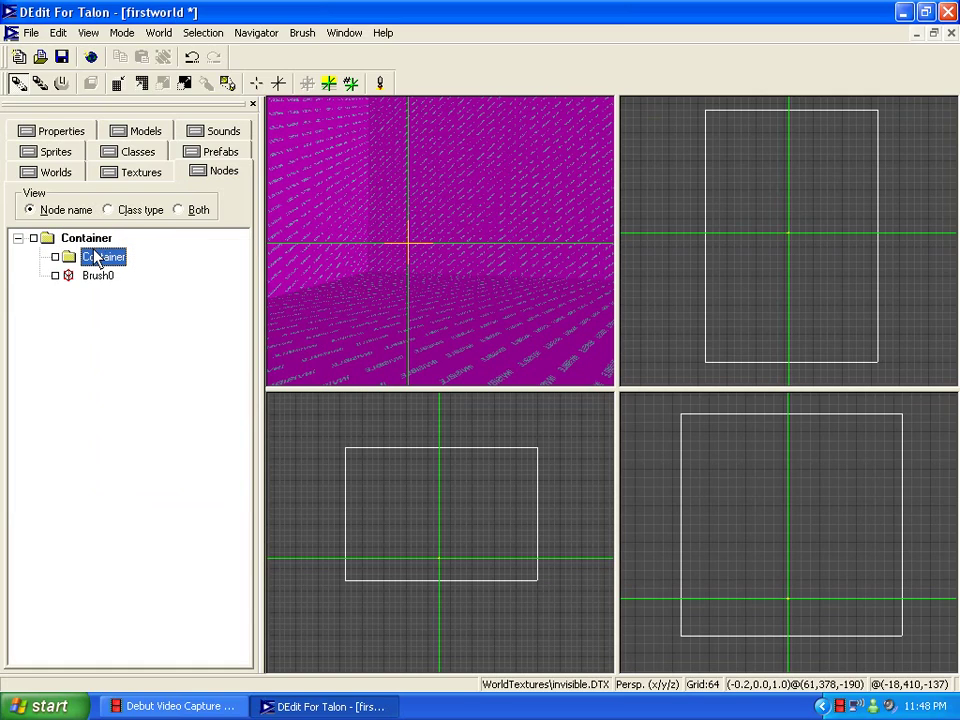
pyautogui.rightClick(92, 259)
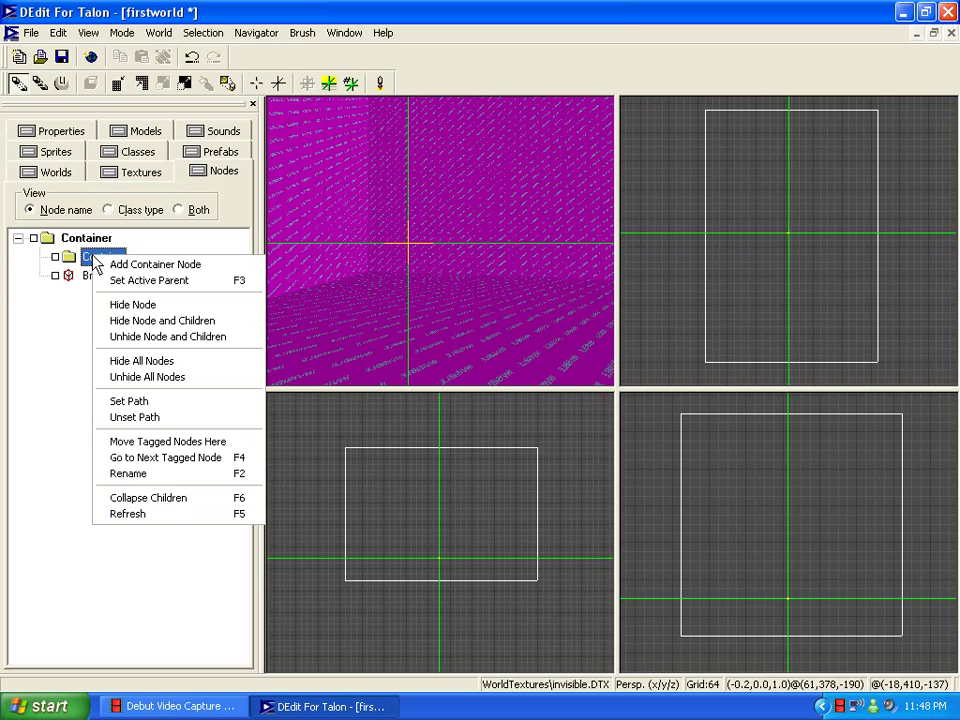
pyautogui.click(226, 474)
pyautogui.press('BackSpace')
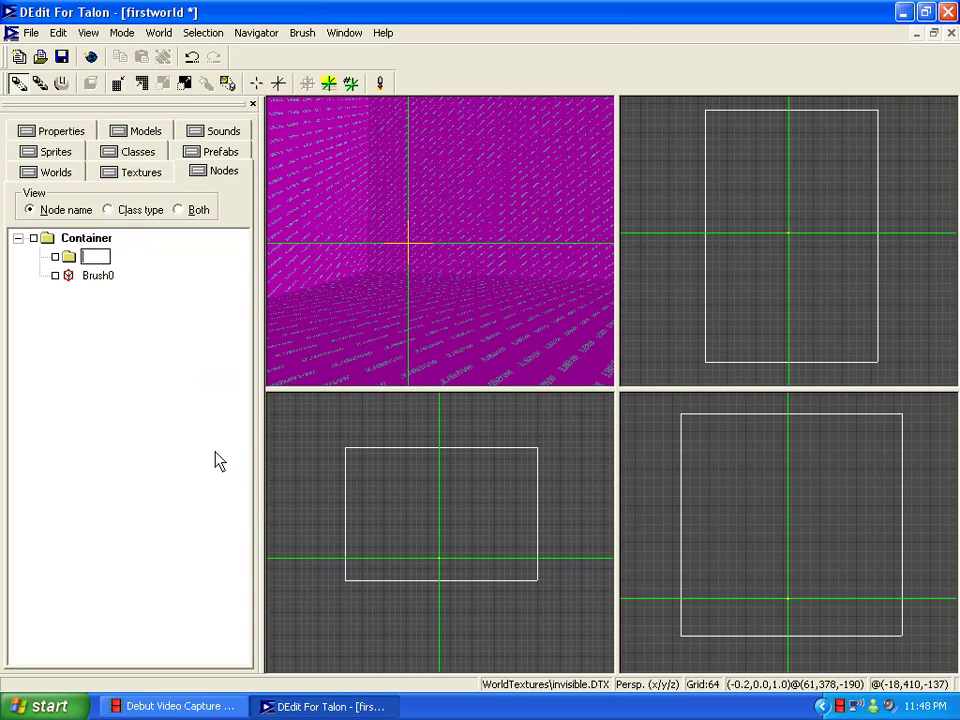
pyautogui.write('Shell')
pyautogui.press('Return')
# Step: Move the Brush0 node into the Shell container and expand the container
pyautogui.click(98, 276)
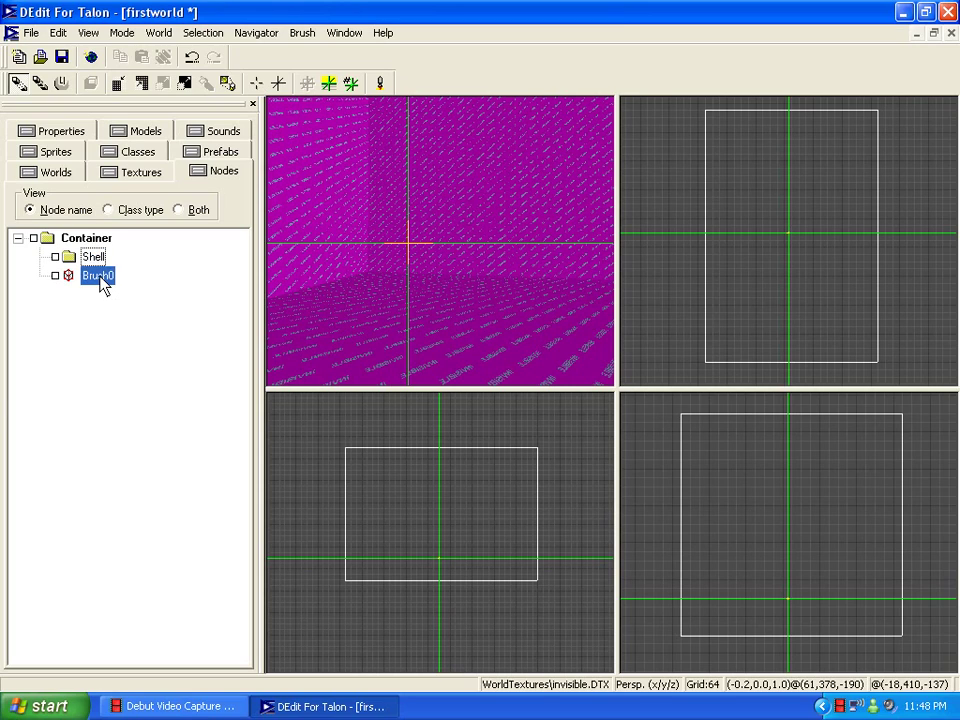
pyautogui.moveTo(100, 280)
pyautogui.mouseDown()
pyautogui.moveTo(102, 266)
pyautogui.moveTo(100, 280)
pyautogui.mouseUp()
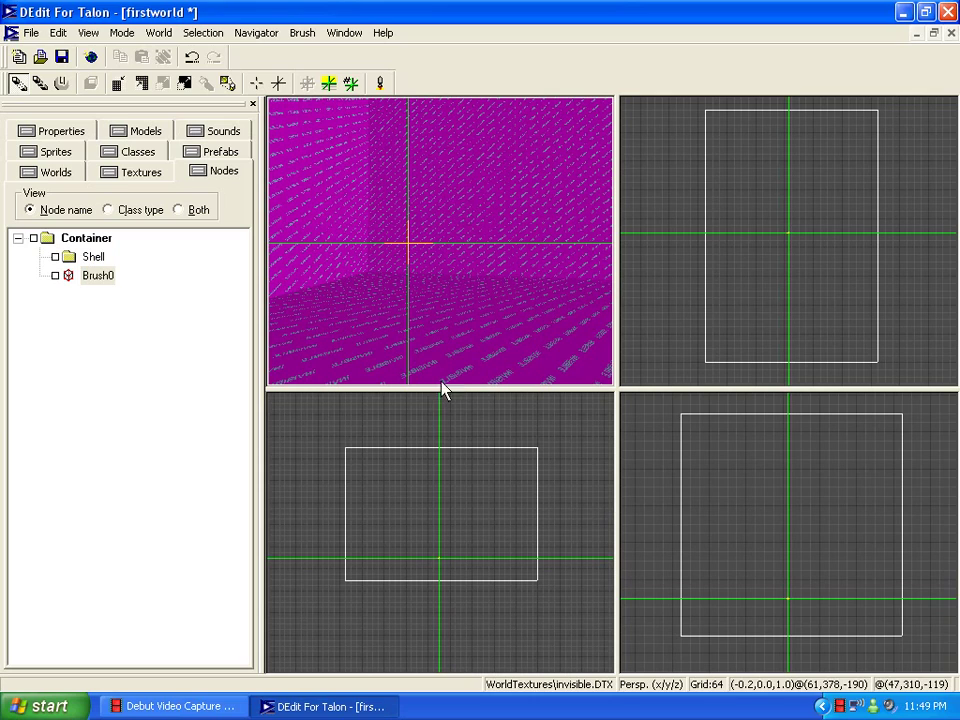
pyautogui.click(97, 277)
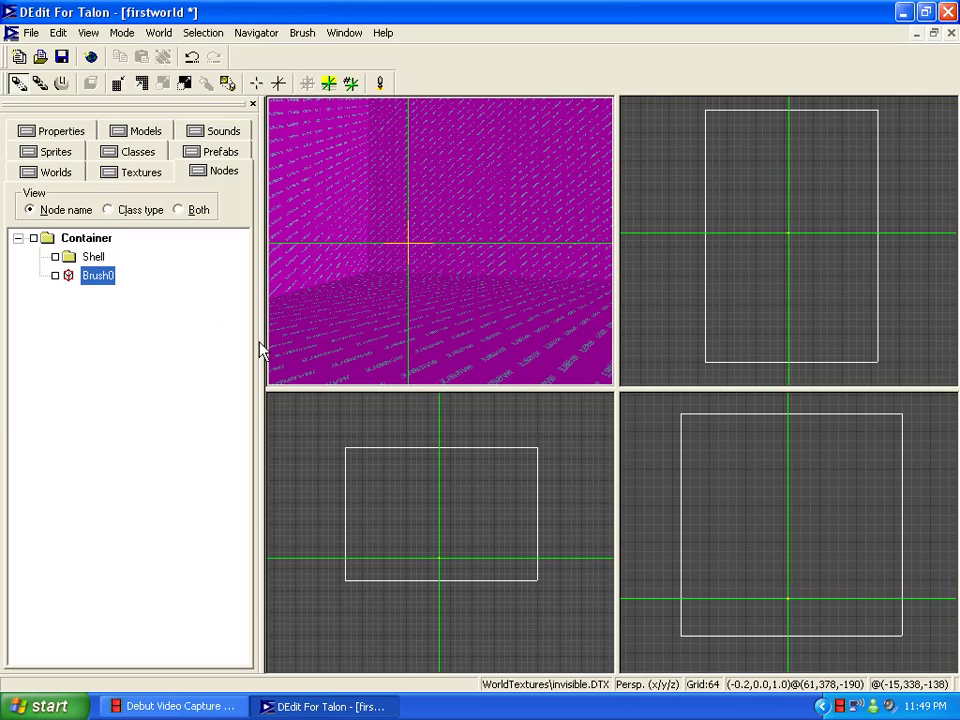
pyautogui.moveTo(97, 277)
pyautogui.mouseDown()
pyautogui.moveTo(90, 294)
pyautogui.moveTo(84, 258)
pyautogui.mouseUp()
pyautogui.click(39, 257)
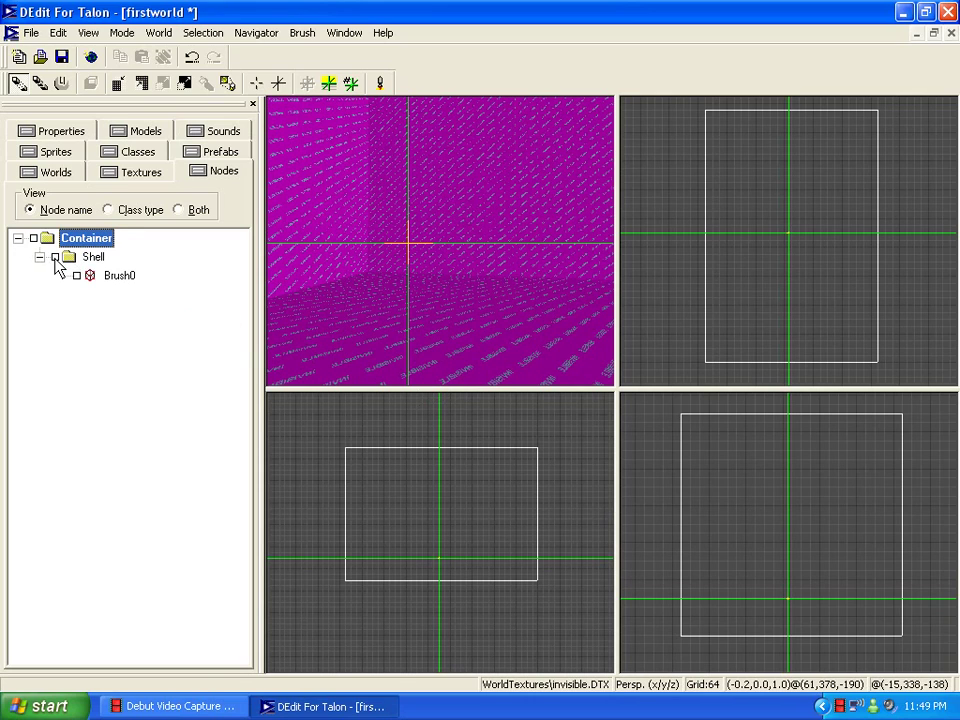
# Step: Check the Shell container's contents by selecting the whole container in the node tree and clearing the selection again
pyautogui.click(55, 258)
pyautogui.doubleClick(55, 259)
pyautogui.click(55, 257)
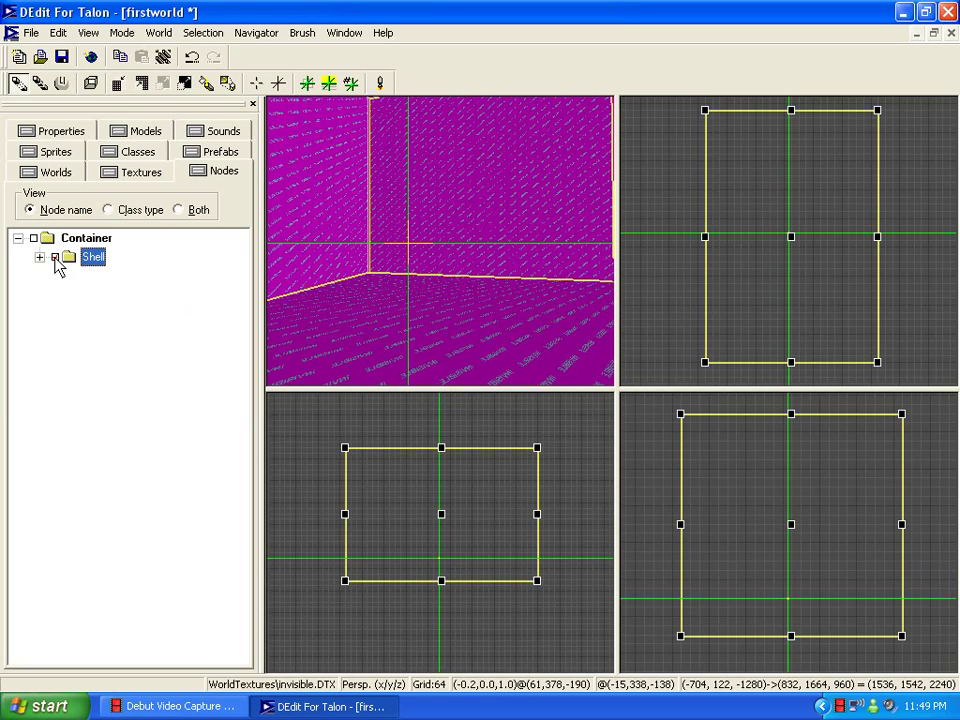
pyautogui.moveTo(349, 249)
pyautogui.mouseDown(button='right')
pyautogui.moveTo(332, 227)
pyautogui.moveTo(371, 249)
pyautogui.moveTo(349, 245)
pyautogui.mouseUp(button='right')
pyautogui.click(54, 257)
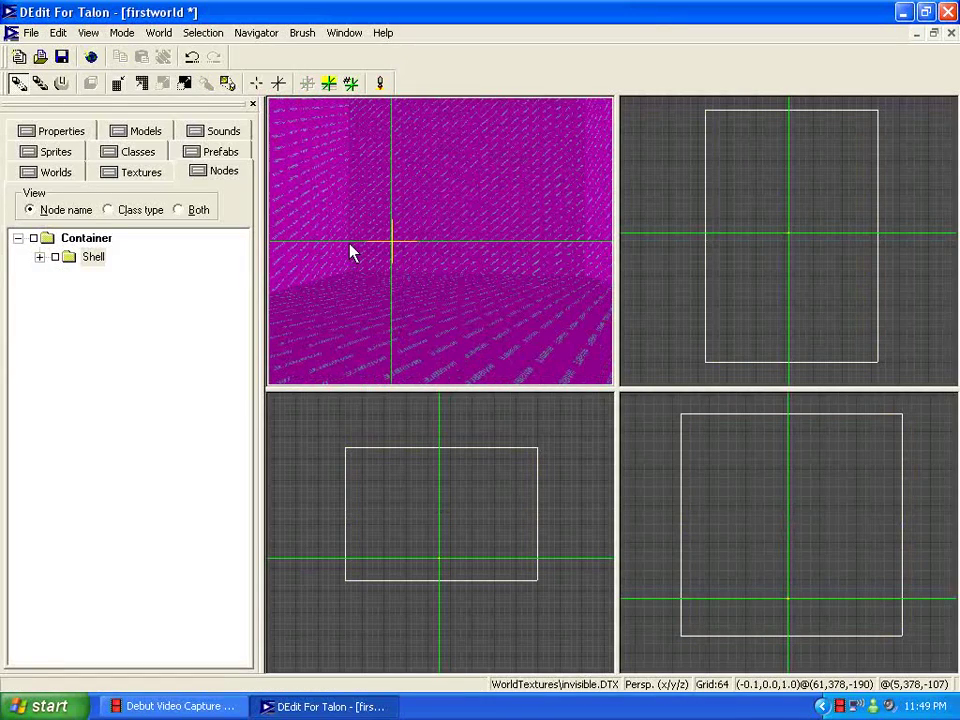
# Step: Add a new box brush with a thickness of 128 at the marker inside the room
pyautogui.moveTo(792, 236); pyautogui.dragTo(789, 243, button='right')
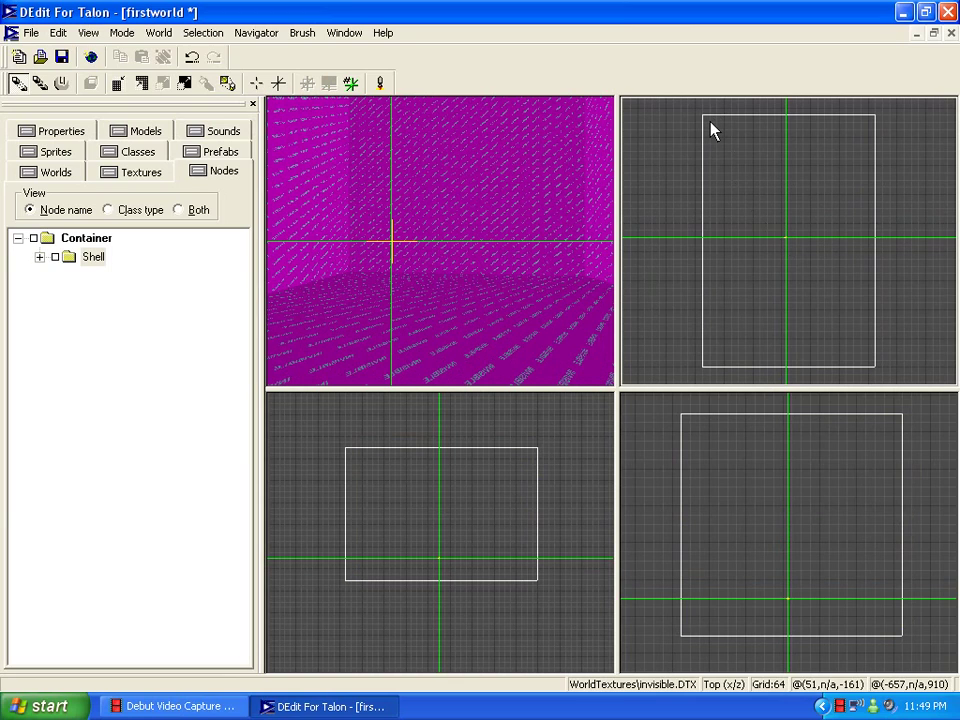
pyautogui.click(311, 33)
pyautogui.moveTo(340, 52)
pyautogui.click(455, 53)
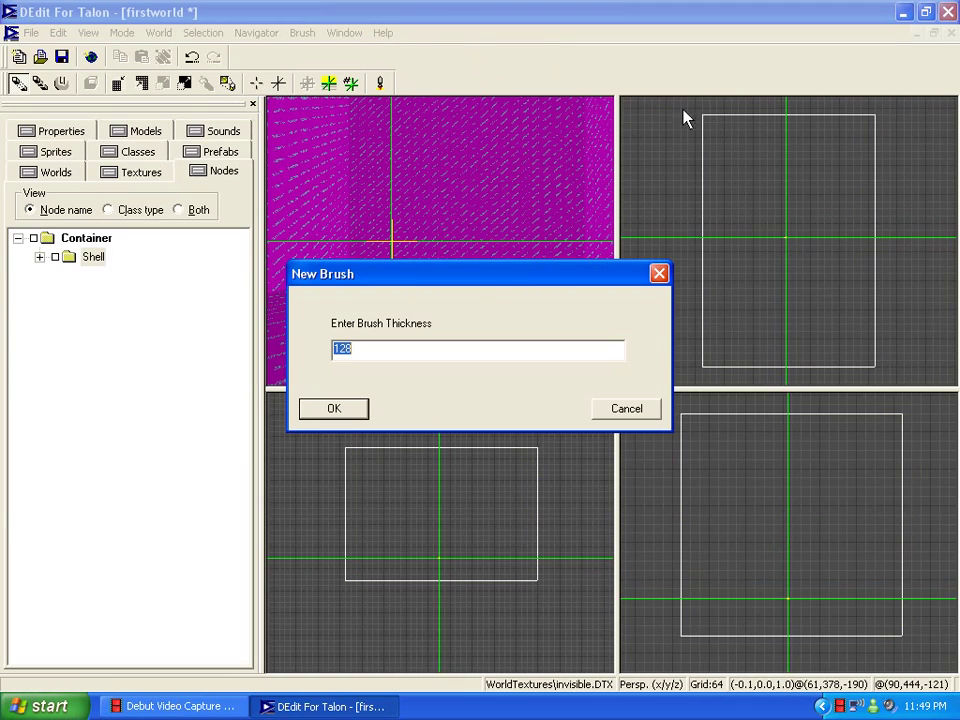
pyautogui.click(354, 408)
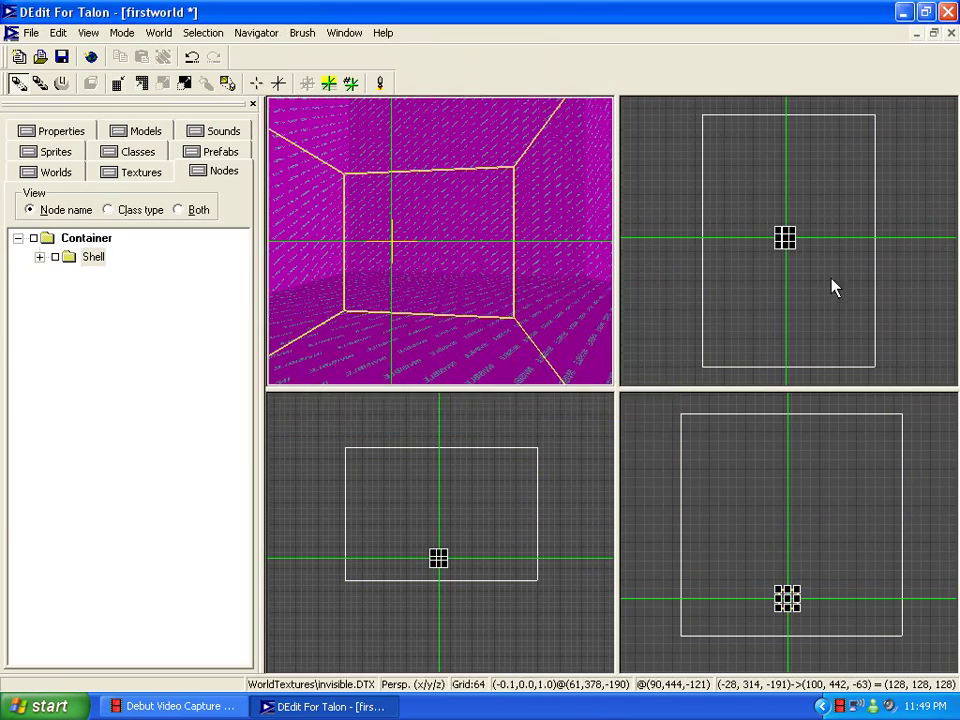
# Step: Stretch the new box to 1408 wide, 1408 high and 2112 long so it fits one grid unit inside the outer box
pyautogui.scroll(1, 818, 265)
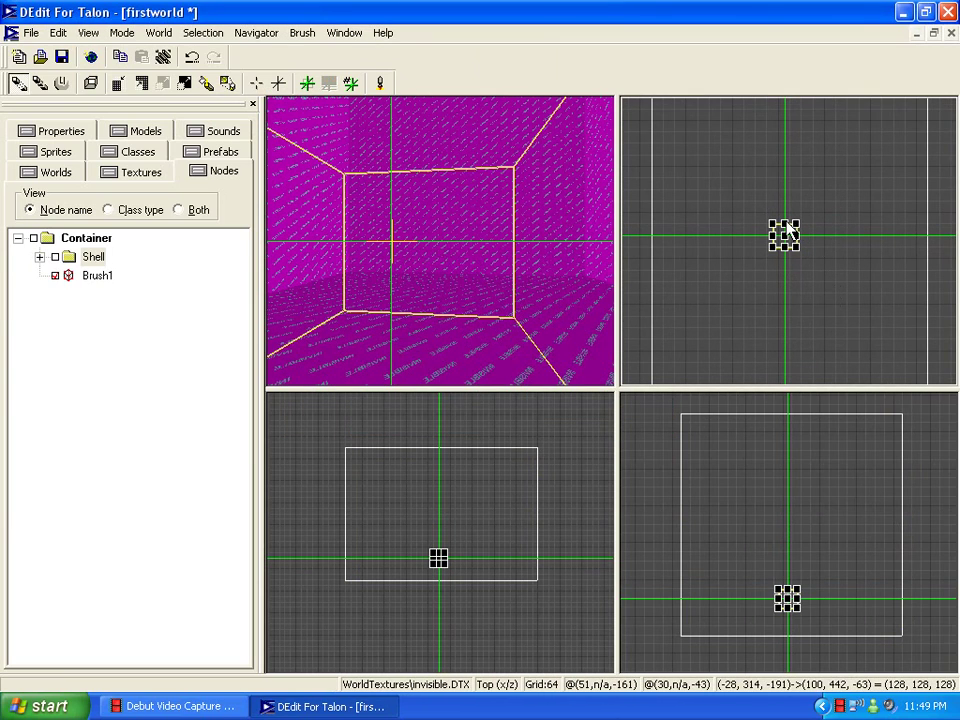
pyautogui.moveTo(790, 230)
pyautogui.mouseDown()
pyautogui.moveTo(798, 138)
pyautogui.moveTo(810, 227)
pyautogui.moveTo(827, 238)
pyautogui.moveTo(918, 245)
pyautogui.mouseUp()
pyautogui.click(773, 236)
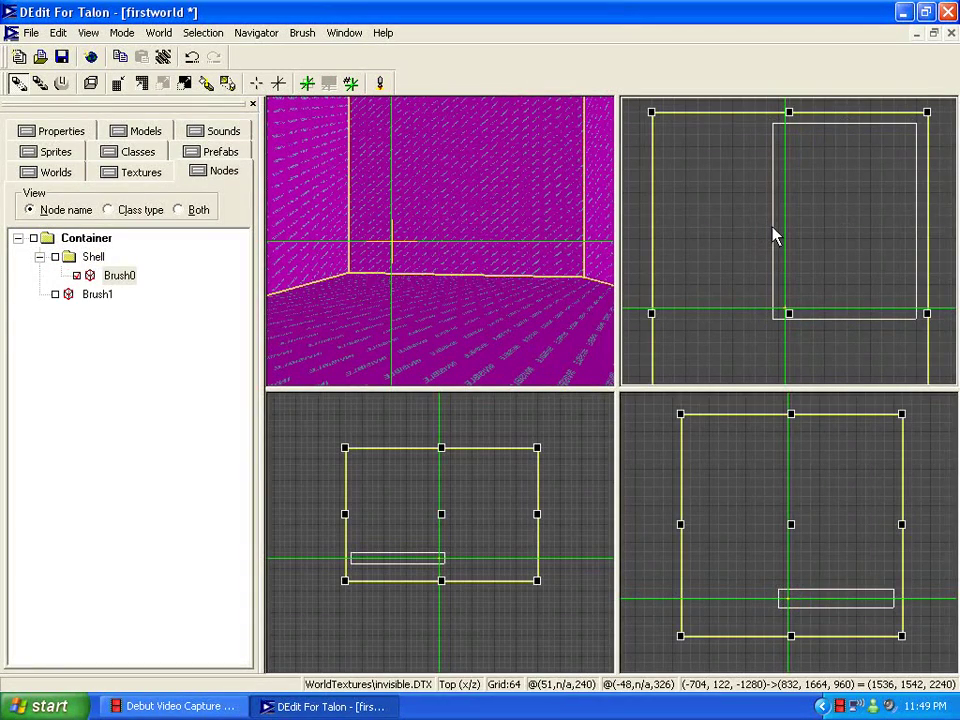
pyautogui.click(775, 234)
pyautogui.moveTo(773, 226); pyautogui.dragTo(663, 223)
pyautogui.moveTo(791, 321)
pyautogui.mouseDown()
pyautogui.moveTo(808, 336)
pyautogui.moveTo(804, 358)
pyautogui.moveTo(735, 347)
pyautogui.mouseUp()
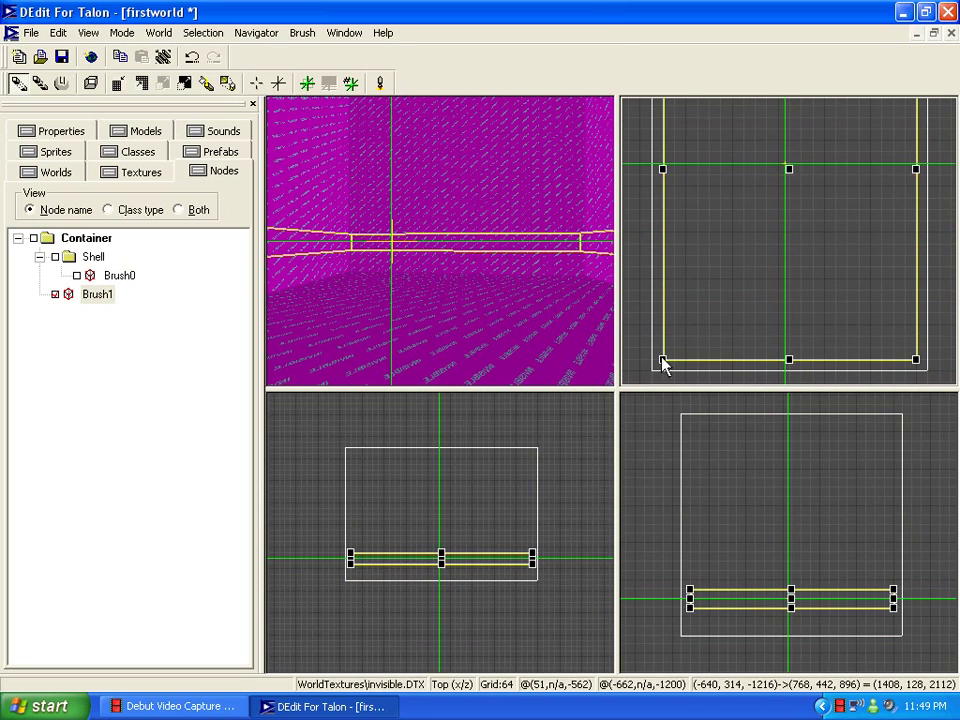
pyautogui.moveTo(793, 590); pyautogui.dragTo(793, 424)
pyautogui.moveTo(791, 610); pyautogui.dragTo(791, 626)
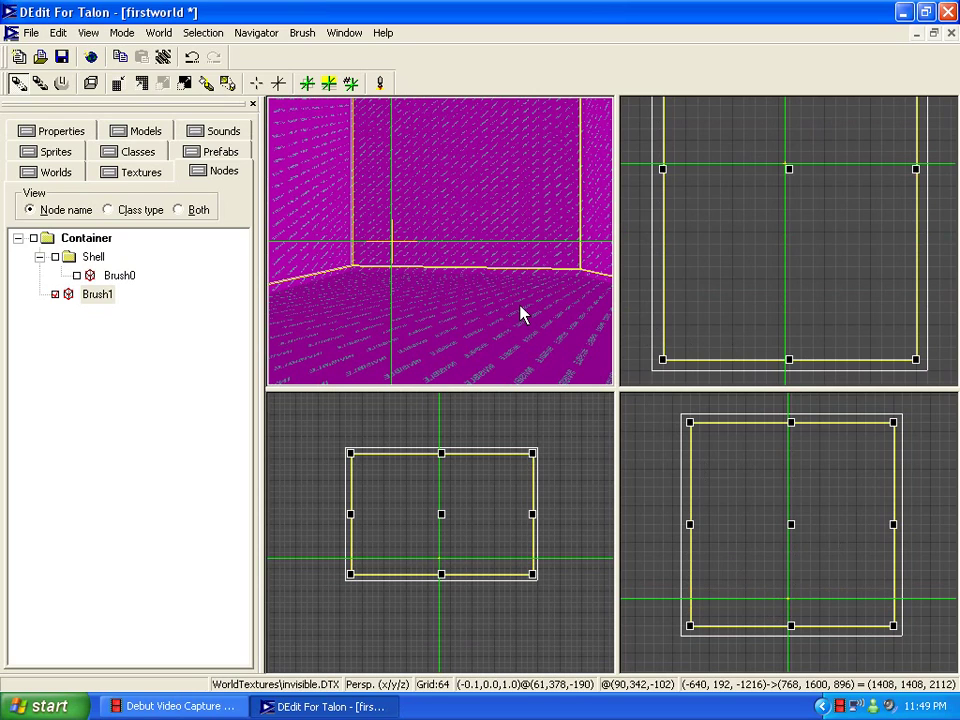
# Step: Flip the inner box's faces inward and look around inside it in the perspective view
pyautogui.press('s')
pyautogui.moveTo(520, 306)
pyautogui.mouseDown()
pyautogui.moveTo(185, 25)
pyautogui.moveTo(441, 241)
pyautogui.moveTo(467, 248)
pyautogui.moveTo(452, 236)
pyautogui.moveTo(448, 243)
pyautogui.mouseUp()
pyautogui.press('Escape')
pyautogui.moveTo(447, 252); pyautogui.dragTo(443, 251, button='right')
pyautogui.click(443, 251)
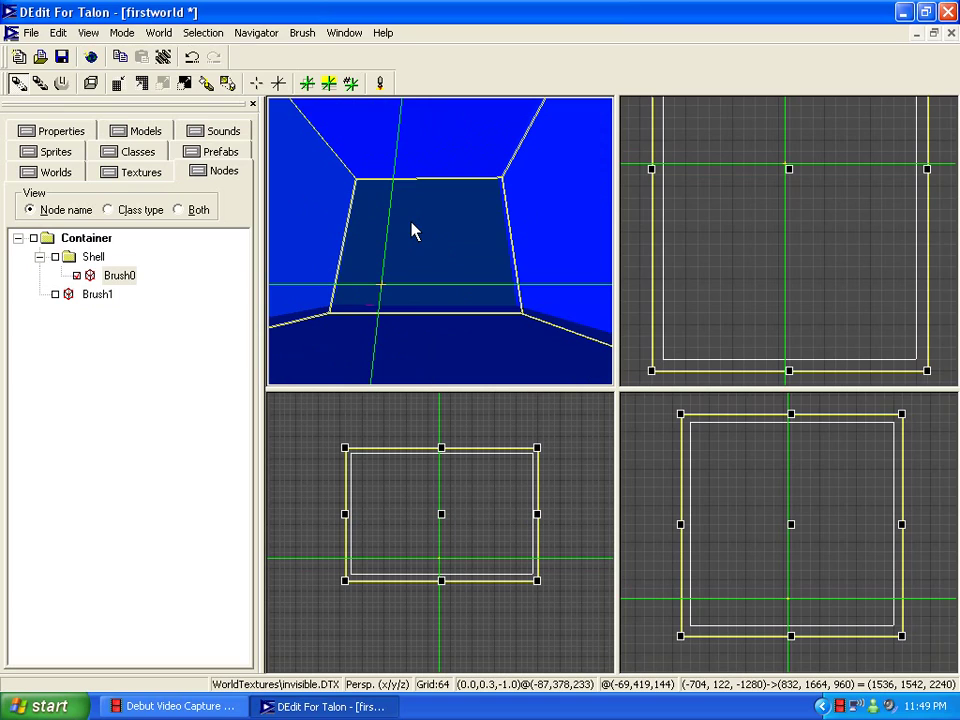
# Step: Open the Floor_Ceiling folder of WorldTextures to browse its textures
pyautogui.click(135, 172)
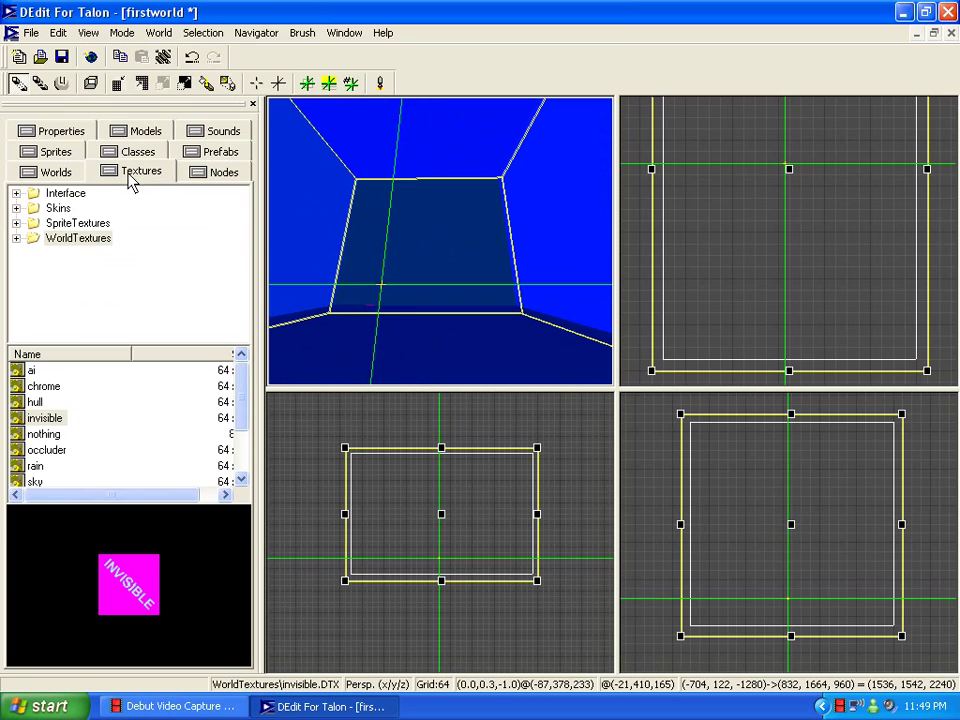
pyautogui.click(16, 239)
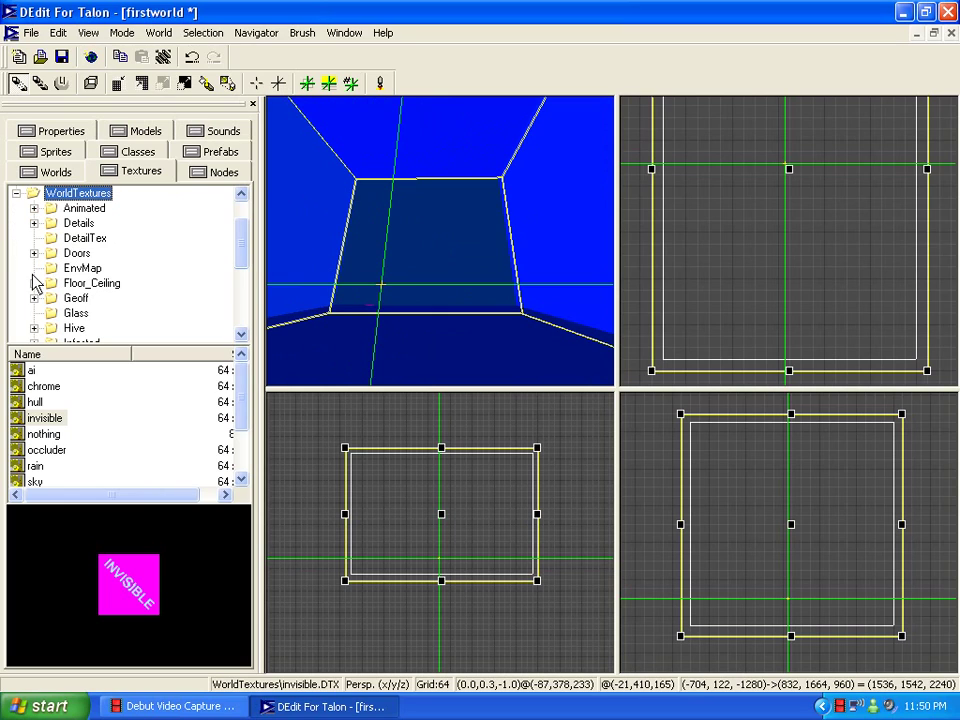
pyautogui.click(80, 284)
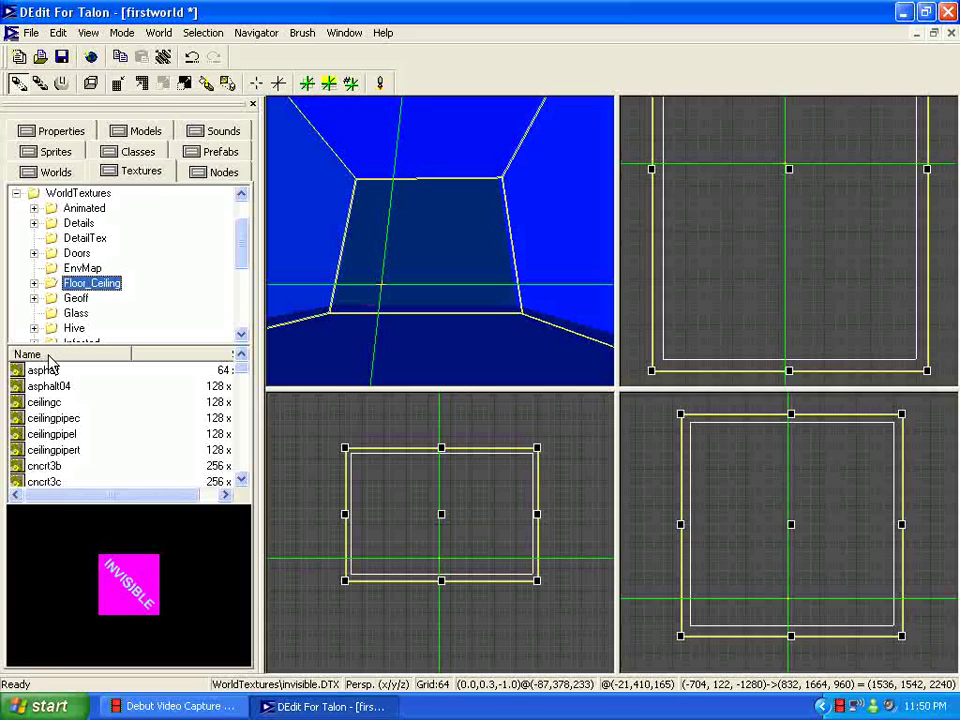
pyautogui.press('Left')
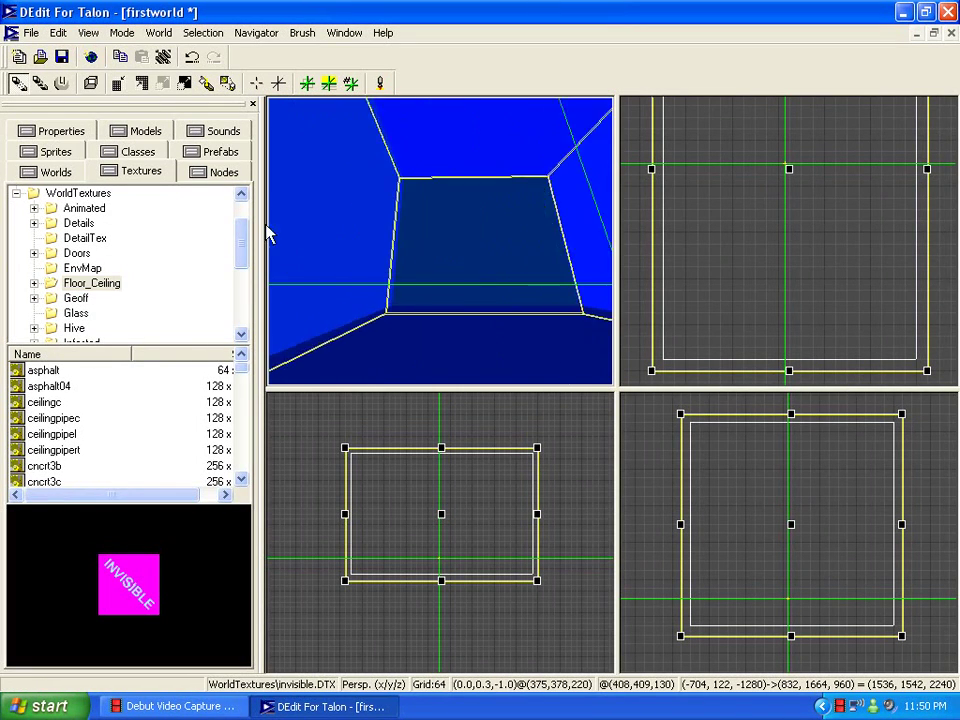
pyautogui.moveTo(444, 251); pyautogui.dragTo(364, 227)
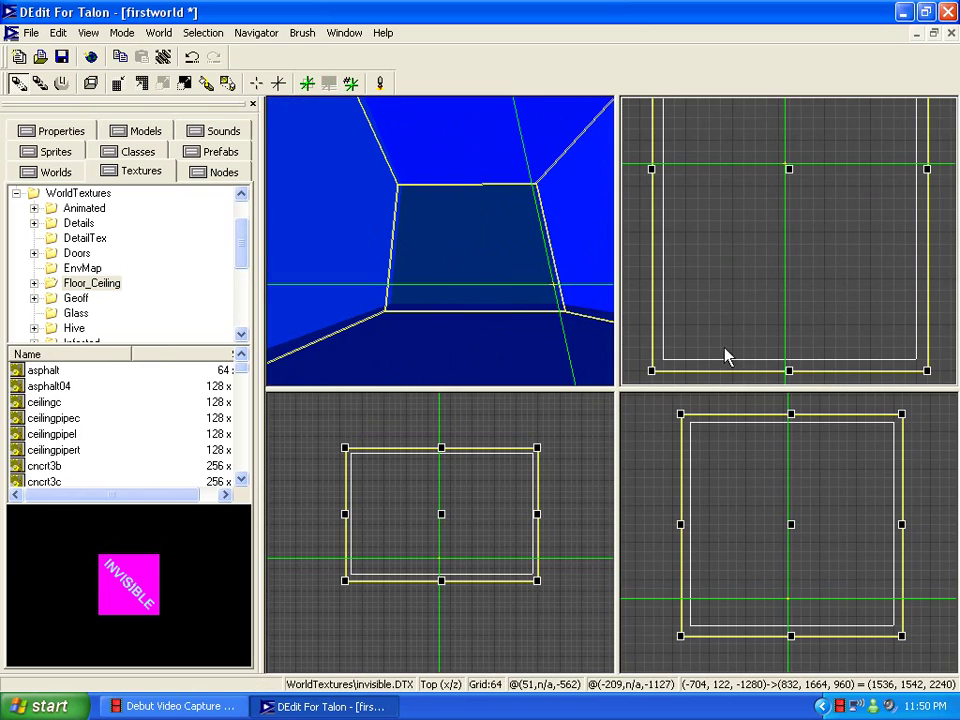
# Step: Select the inner box and apply the cncrt3b texture to all its faces
pyautogui.click(693, 360)
pyautogui.scroll(-3, 761, 298)
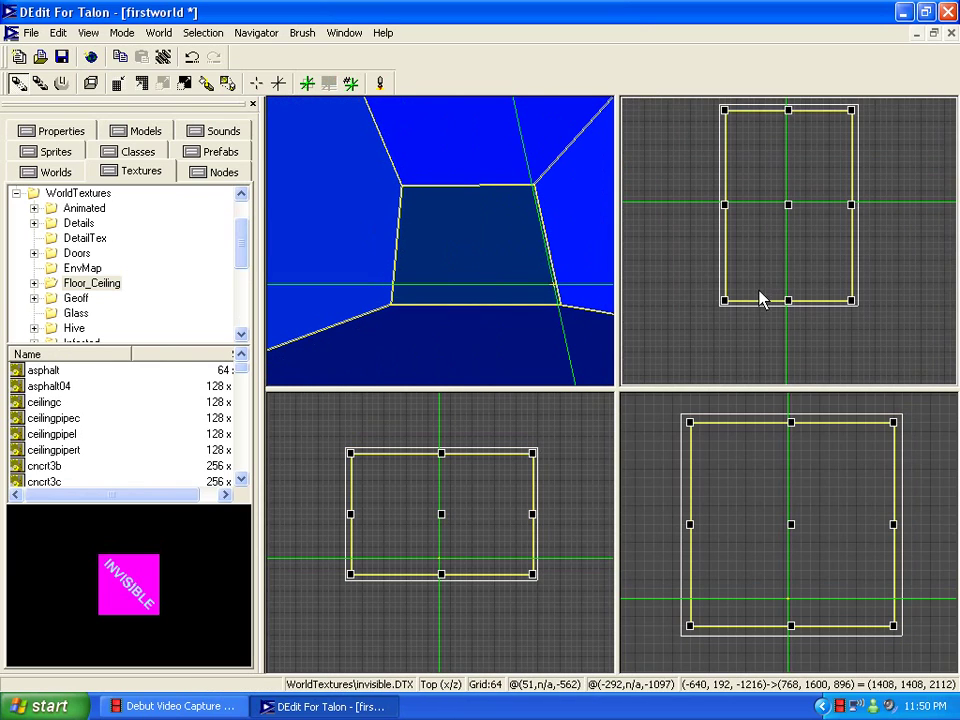
pyautogui.moveTo(489, 274)
pyautogui.mouseDown()
pyautogui.moveTo(444, 251)
pyautogui.moveTo(446, 238)
pyautogui.moveTo(441, 253)
pyautogui.mouseUp()
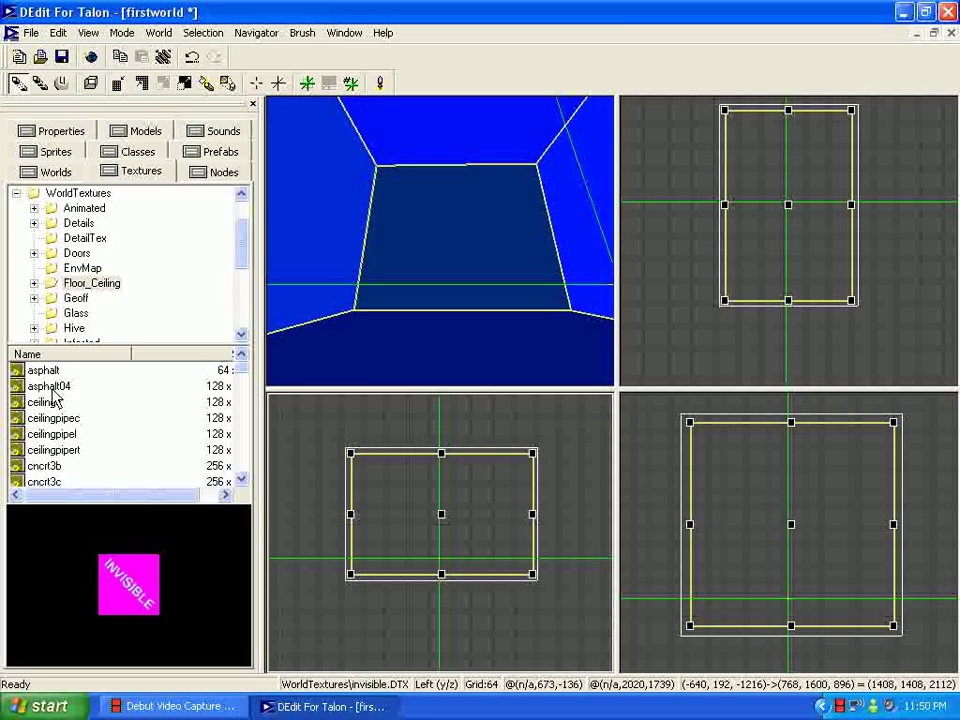
pyautogui.click(54, 436)
pyautogui.press('Down')
pyautogui.press('Down')
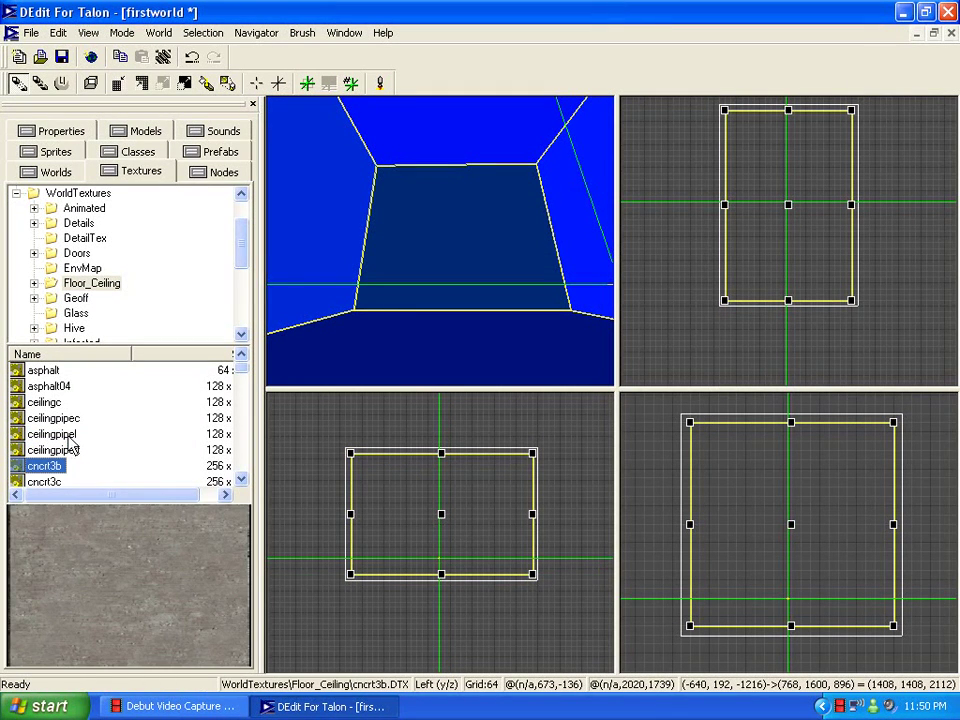
pyautogui.click(229, 84)
pyautogui.click(416, 150)
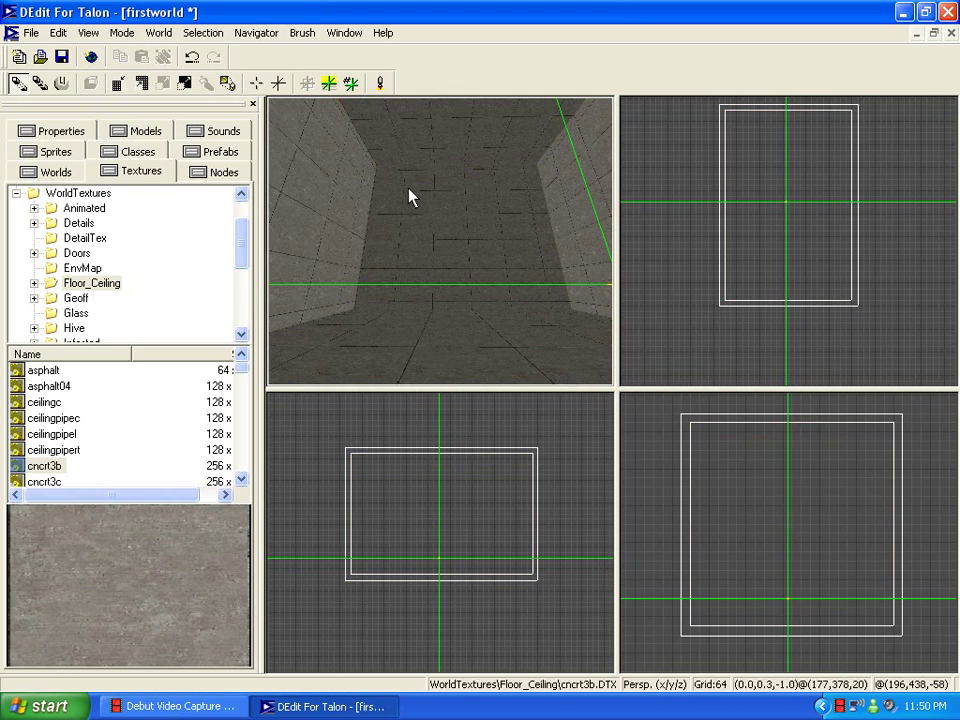
# Step: Center the marker on the selected outer box, look around, and move the marker to the camera's viewpoint inside the room
pyautogui.click(407, 275)
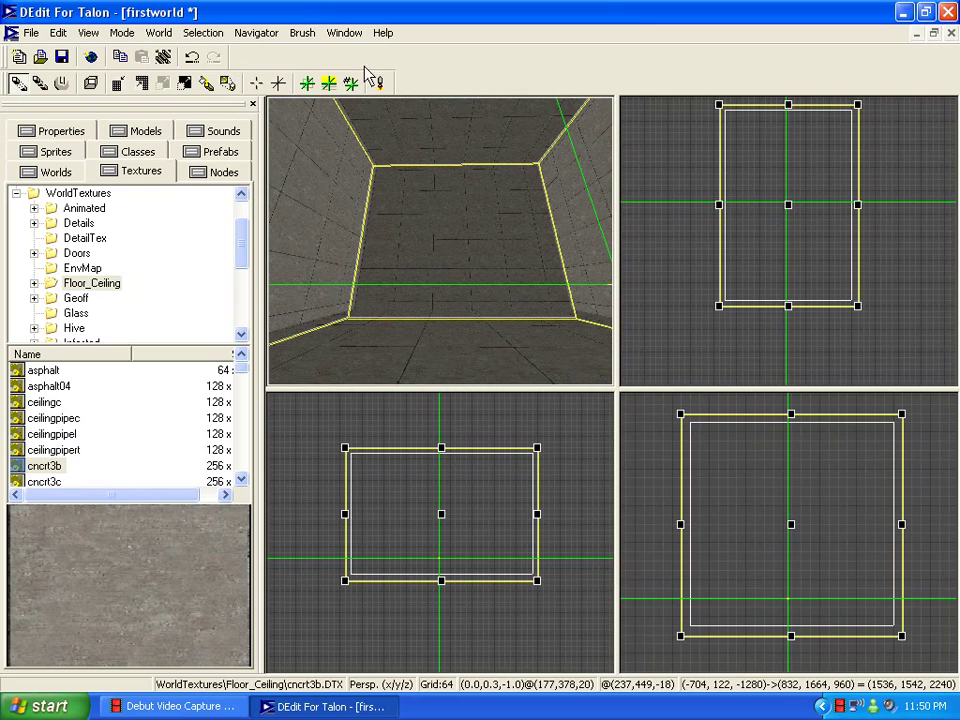
pyautogui.click(309, 85)
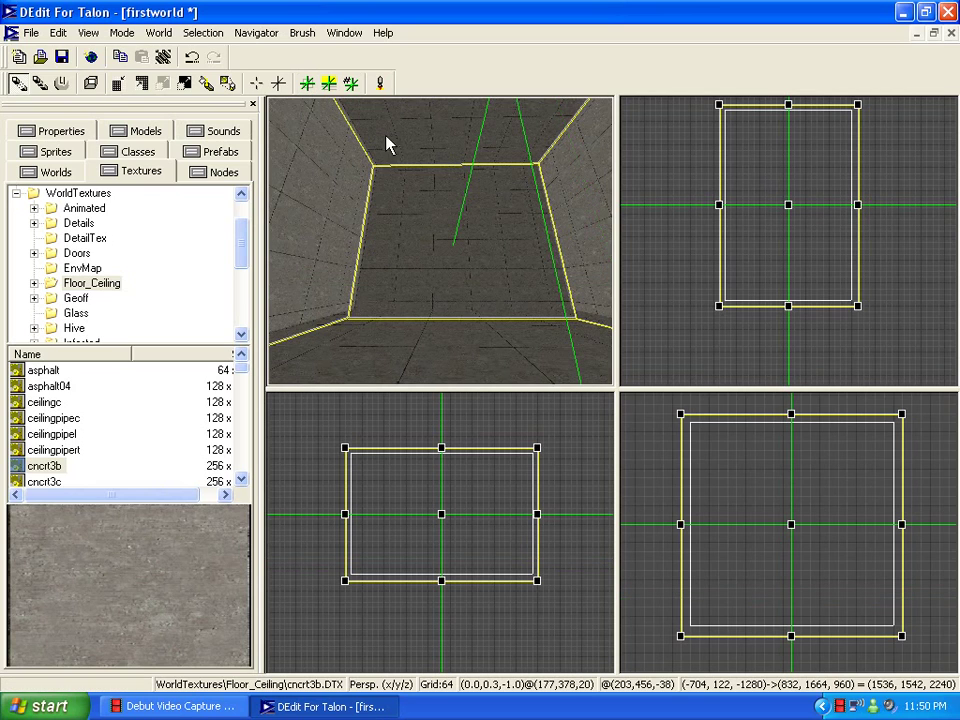
pyautogui.moveTo(386, 144)
pyautogui.mouseDown(button='right')
pyautogui.moveTo(499, 236)
pyautogui.moveTo(447, 206)
pyautogui.moveTo(444, 251)
pyautogui.moveTo(399, 186)
pyautogui.moveTo(444, 249)
pyautogui.moveTo(440, 186)
pyautogui.moveTo(444, 251)
pyautogui.moveTo(426, 246)
pyautogui.moveTo(450, 246)
pyautogui.moveTo(433, 268)
pyautogui.moveTo(442, 242)
pyautogui.mouseUp(button='right')
pyautogui.click(328, 83)
pyautogui.click(328, 85)
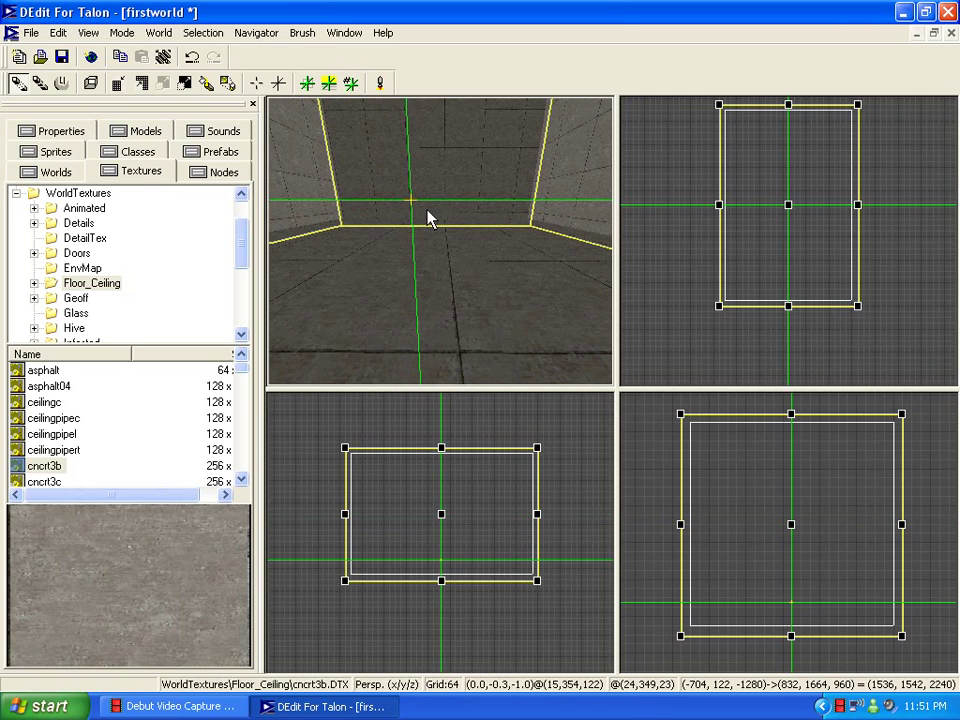
# Step: Clear the current selection and add a WorldProperties object at the marker inside the room
pyautogui.rightClick(427, 217)
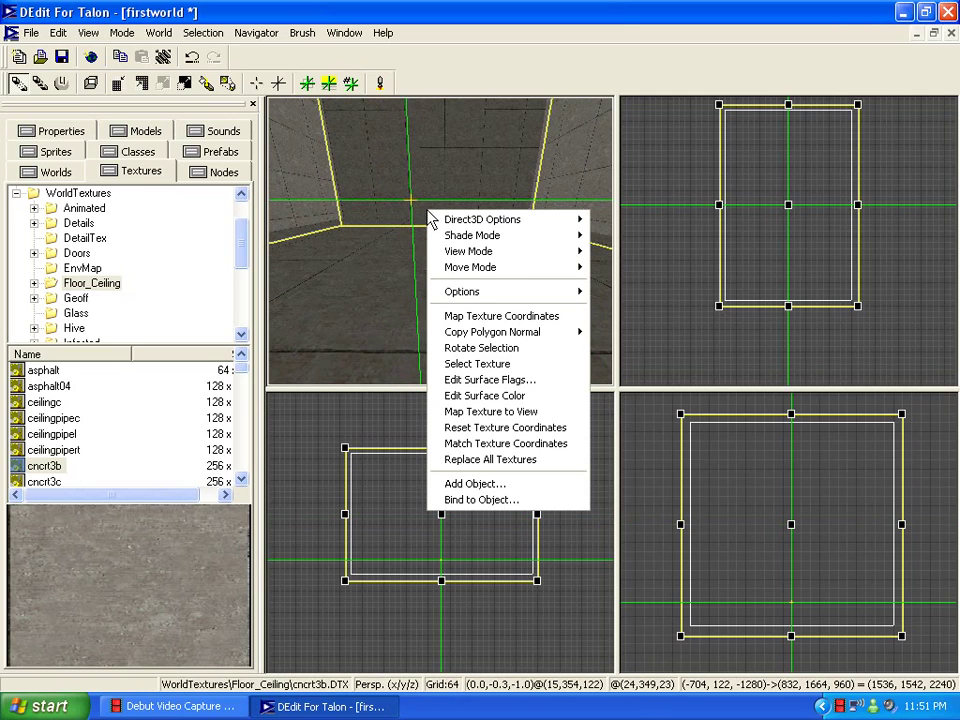
pyautogui.click(452, 135)
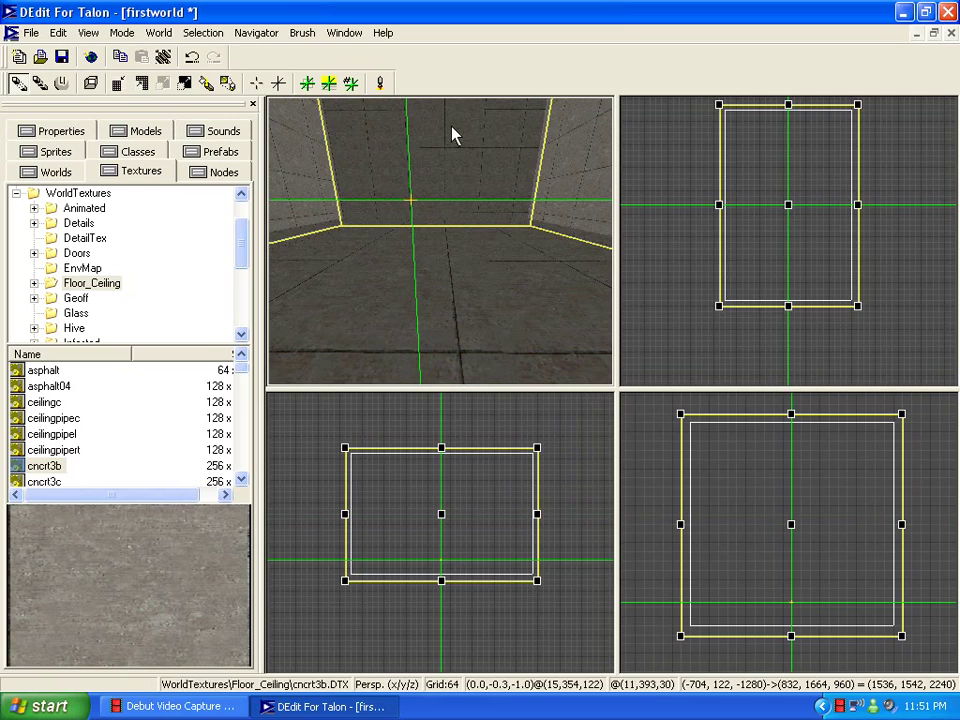
pyautogui.click(461, 193)
pyautogui.rightClick(466, 191)
pyautogui.click(551, 460)
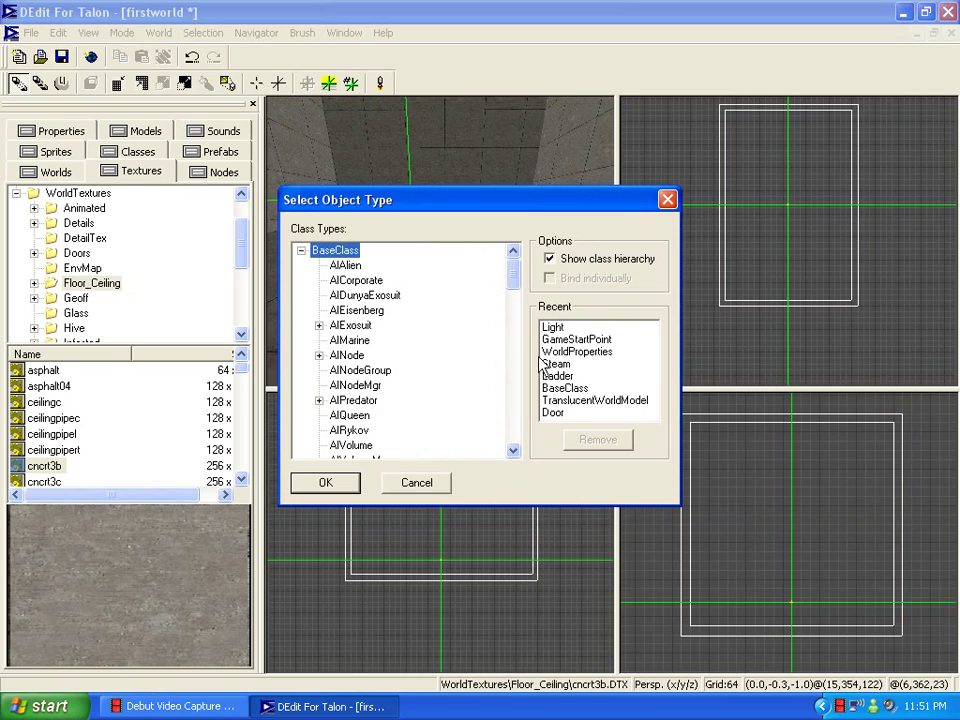
pyautogui.moveTo(493, 212); pyautogui.dragTo(510, 258)
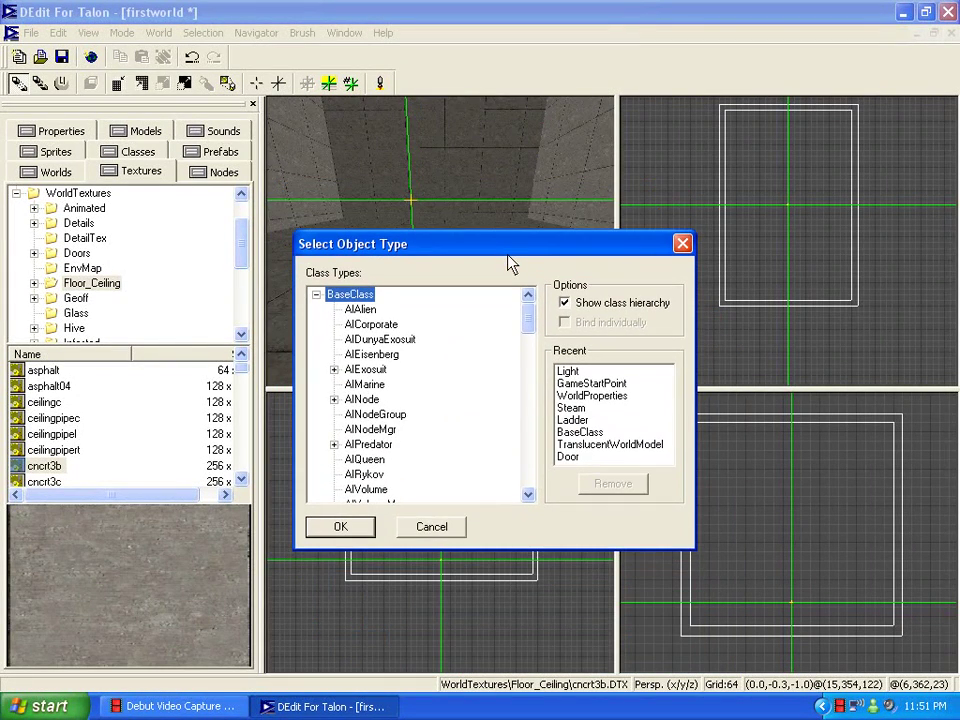
pyautogui.click(599, 397)
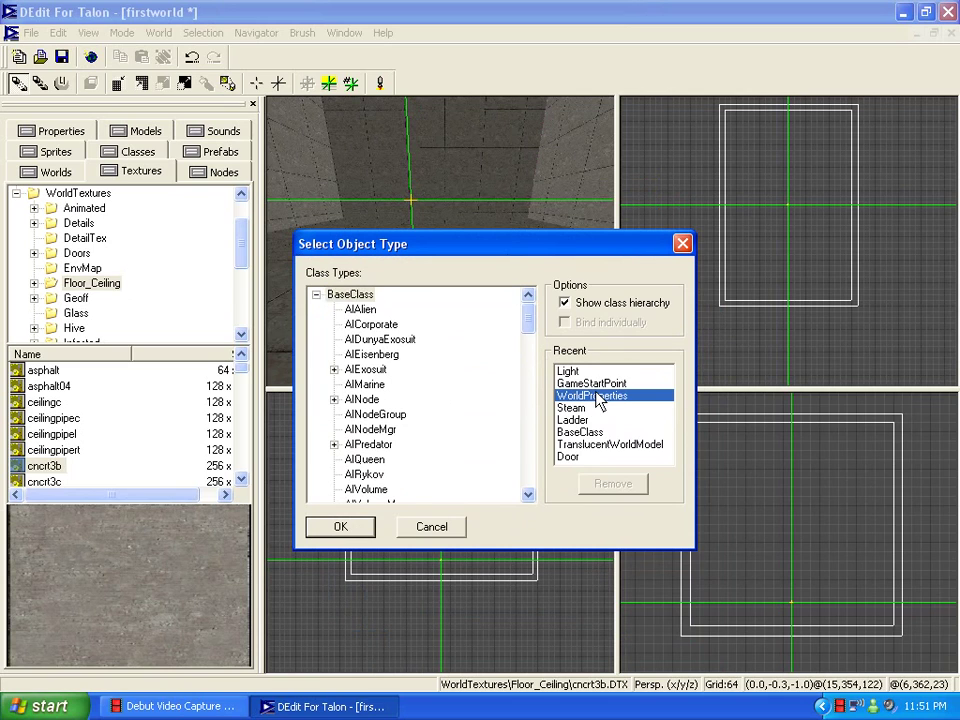
pyautogui.click(358, 534)
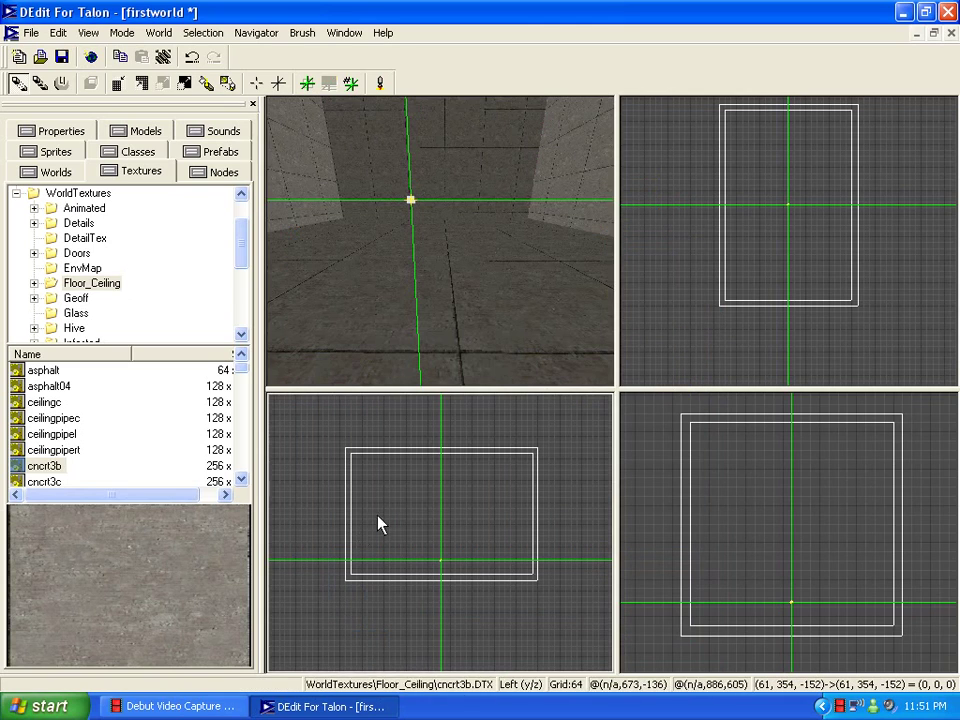
# Step: Create a GameStartPoint object at the WorldProperties object's position
pyautogui.rightClick(411, 201)
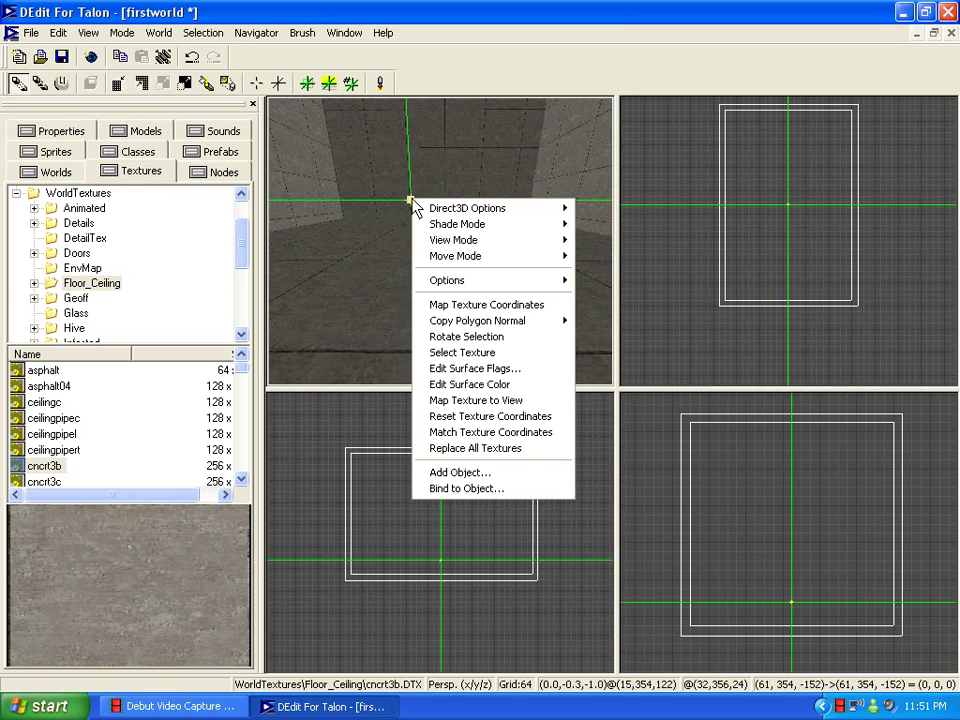
pyautogui.click(537, 490)
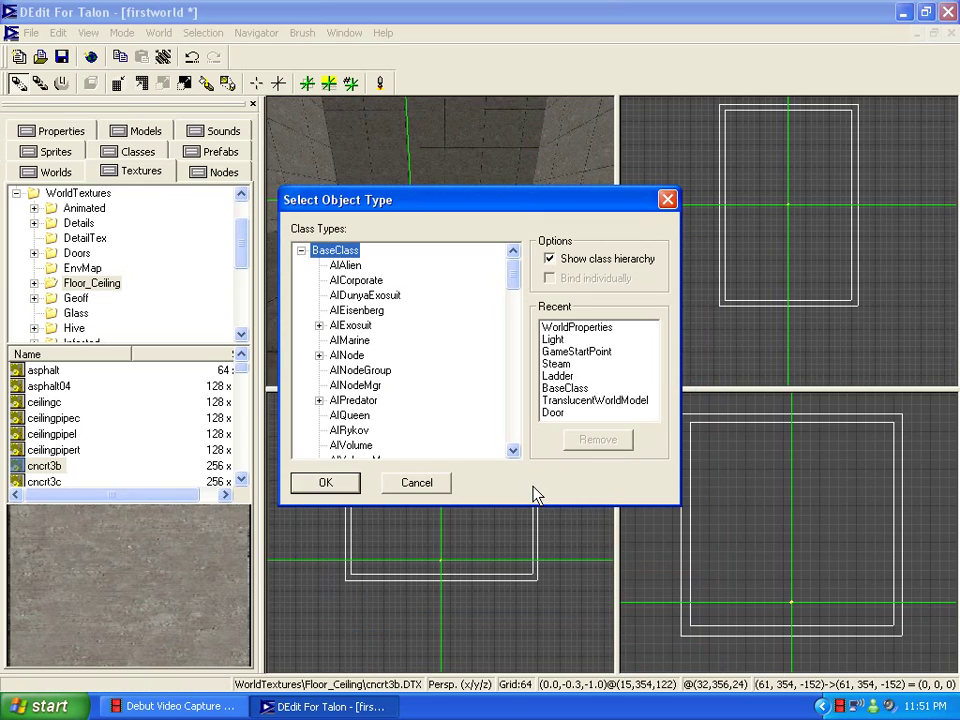
pyautogui.click(576, 352)
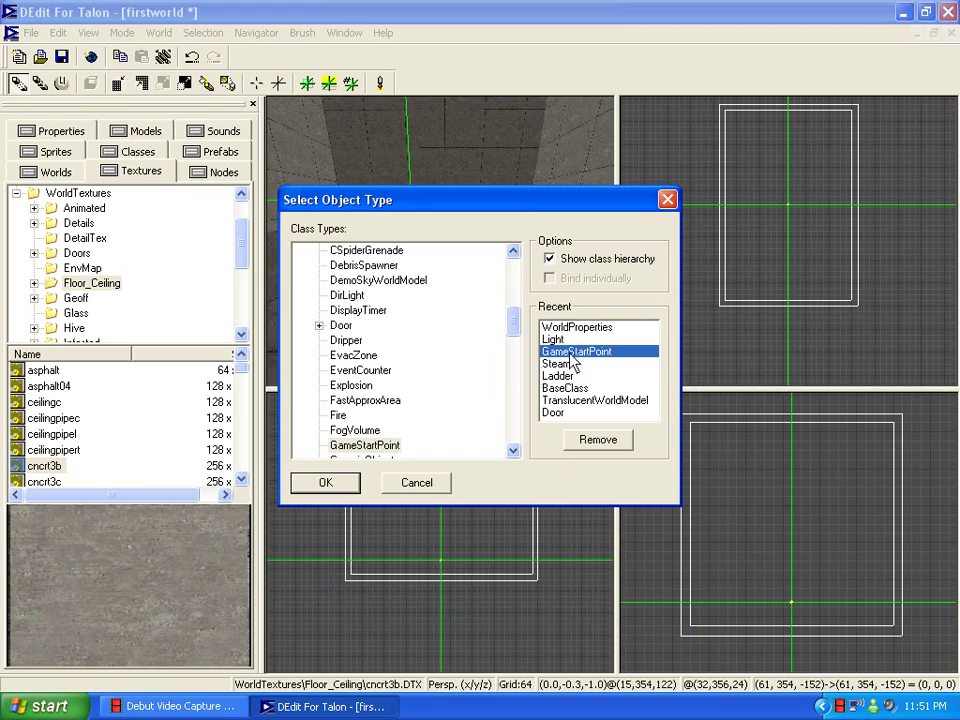
pyautogui.click(326, 483)
# Step: Inspect the placed objects up close, select them in object mode, and return to brush mode
pyautogui.moveTo(429, 206); pyautogui.dragTo(446, 229)
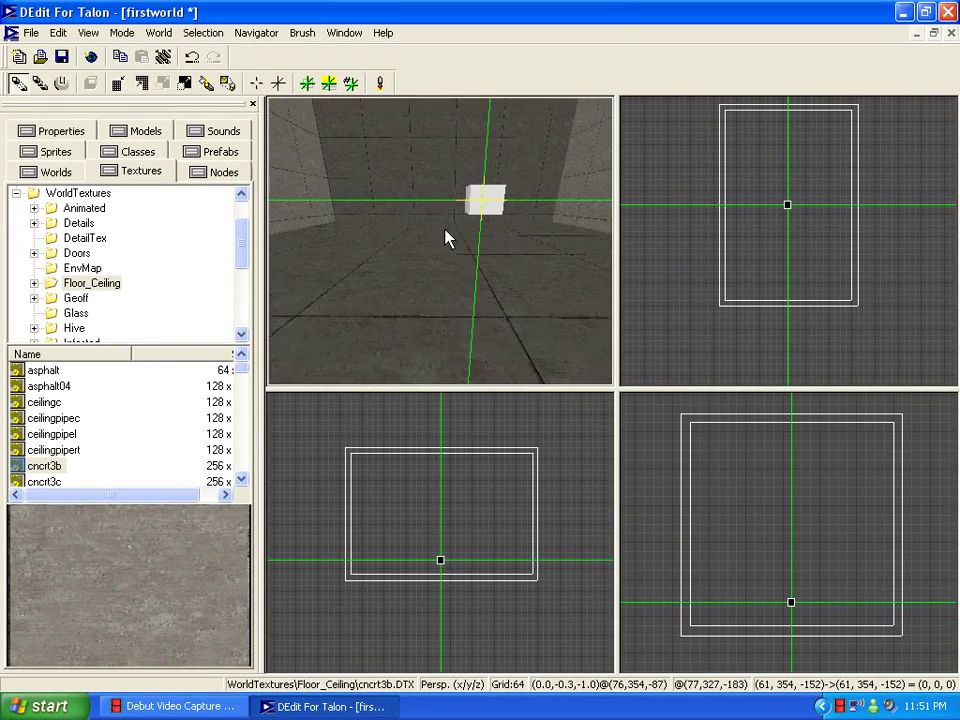
pyautogui.scroll(3, 790, 239)
pyautogui.moveTo(790, 245); pyautogui.dragTo(788, 266)
pyautogui.scroll(2, 790, 243)
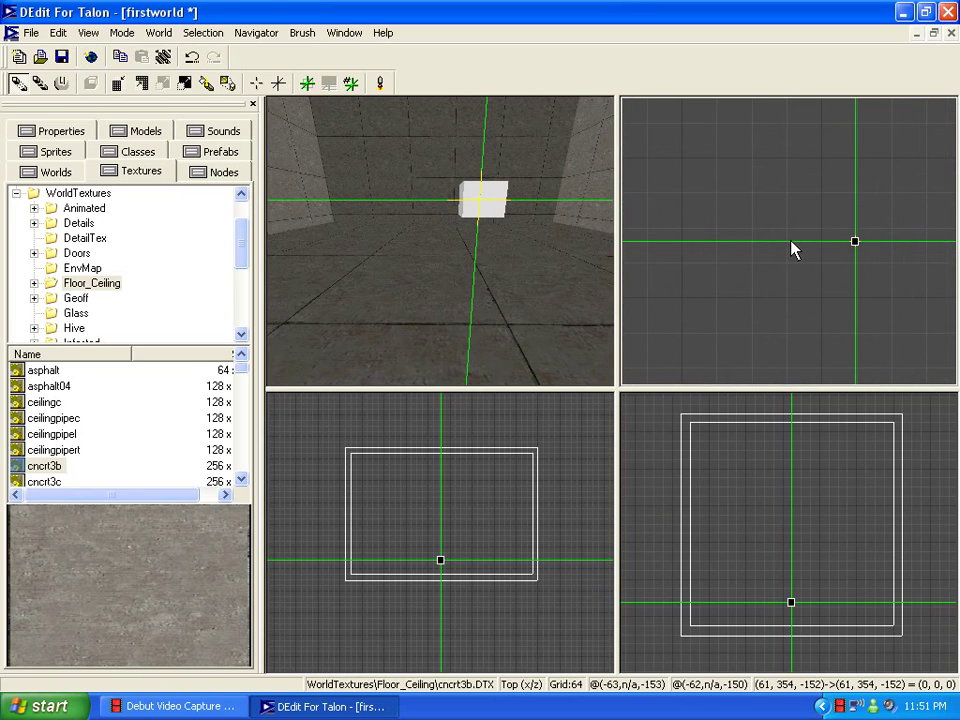
pyautogui.moveTo(508, 293); pyautogui.dragTo(442, 205)
pyautogui.click(444, 210)
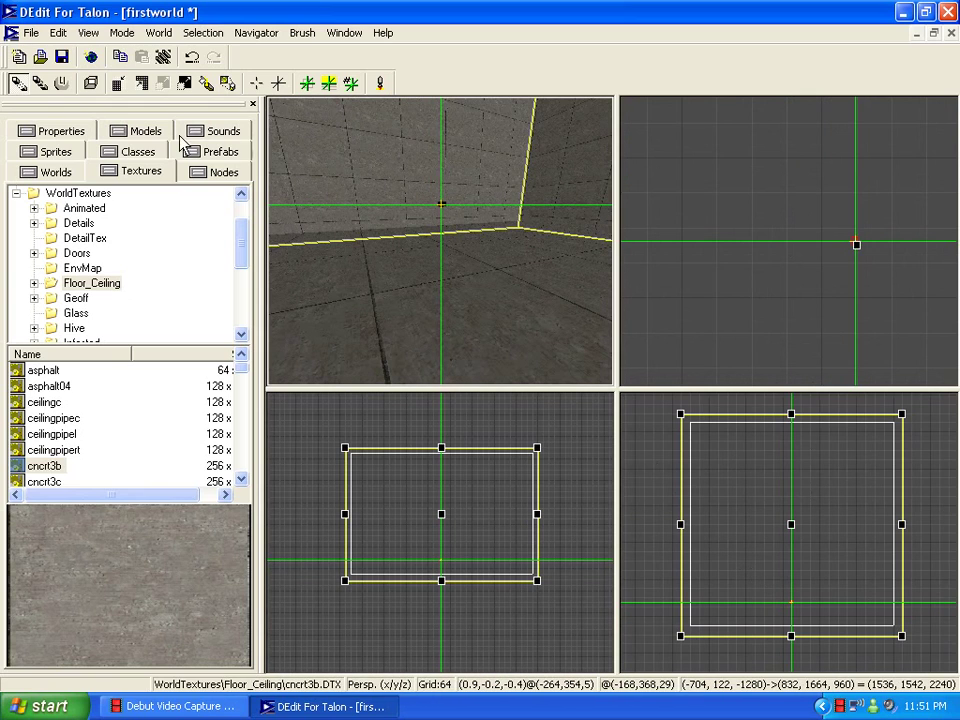
pyautogui.click(62, 83)
pyautogui.moveTo(921, 291); pyautogui.dragTo(799, 208)
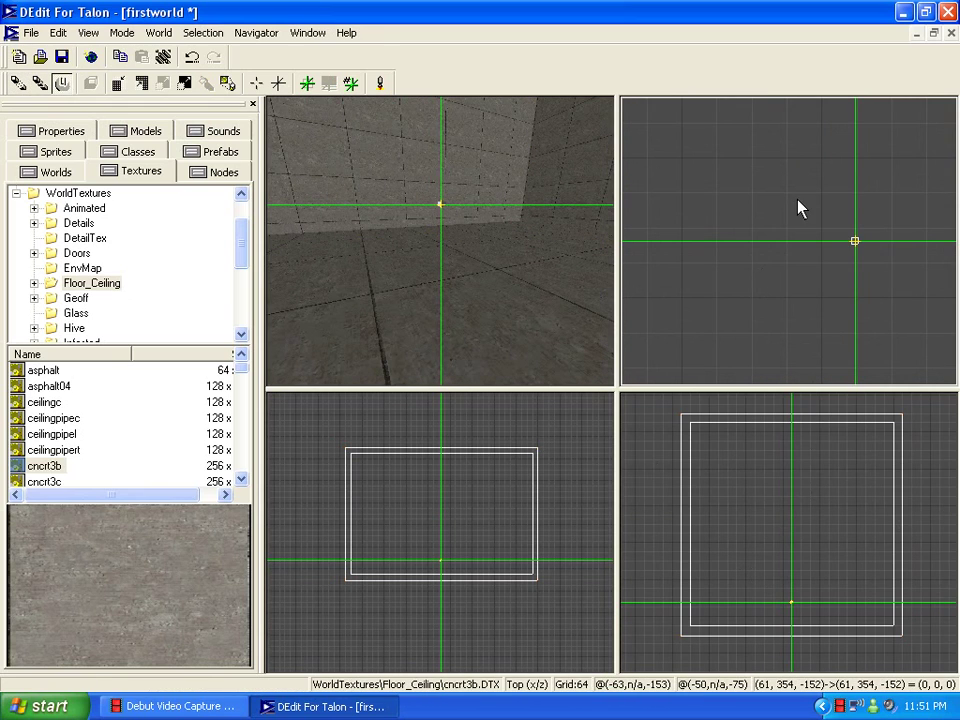
pyautogui.click(18, 83)
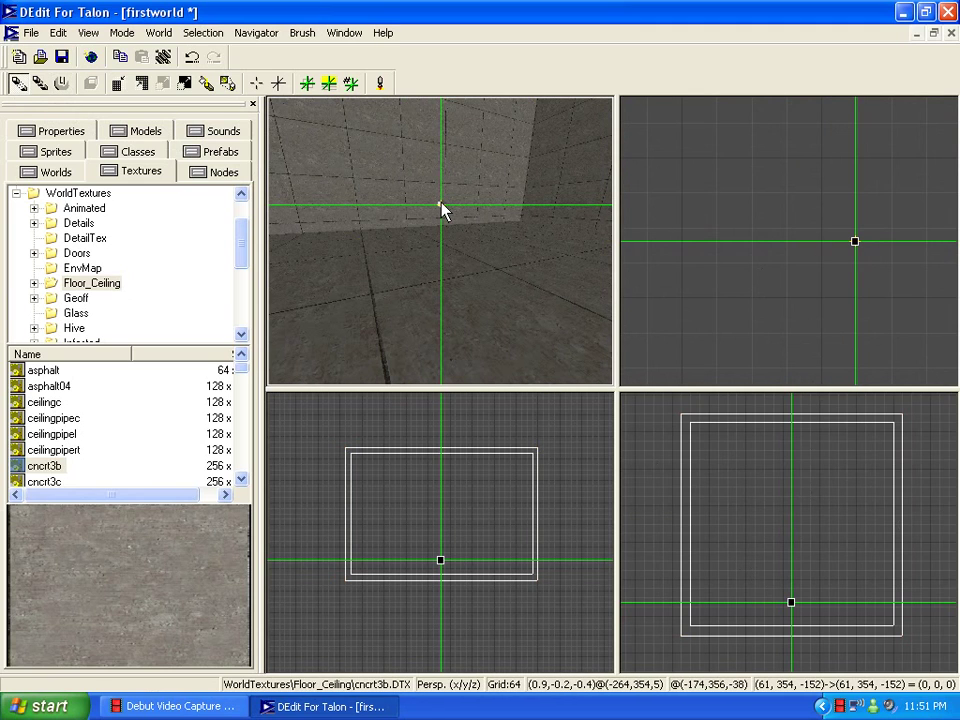
pyautogui.scroll(1, 484, 234)
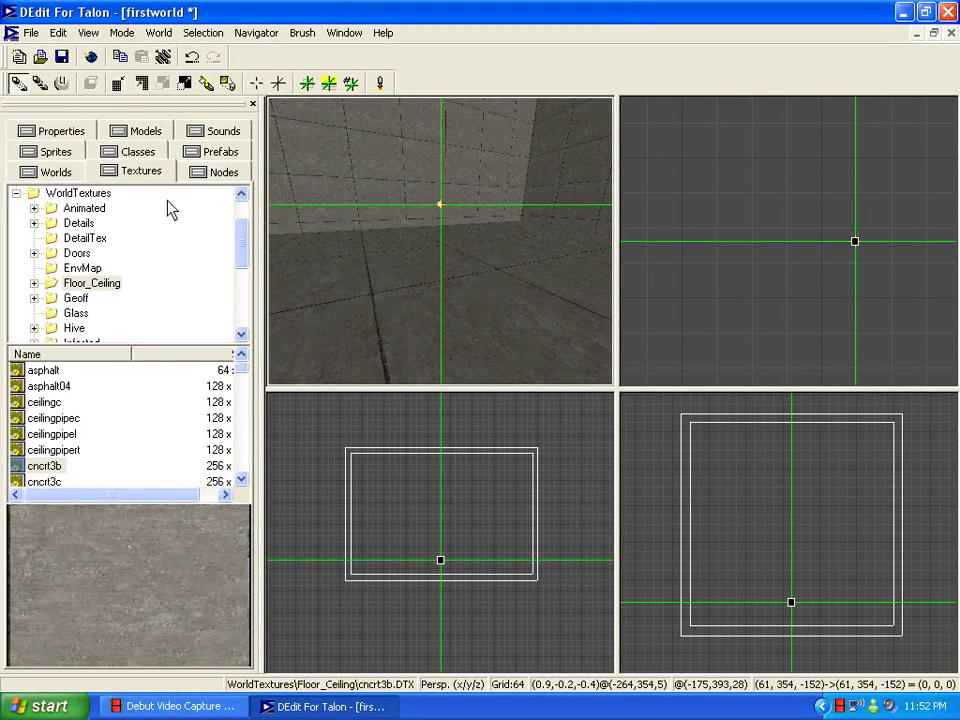
pyautogui.click(175, 706)
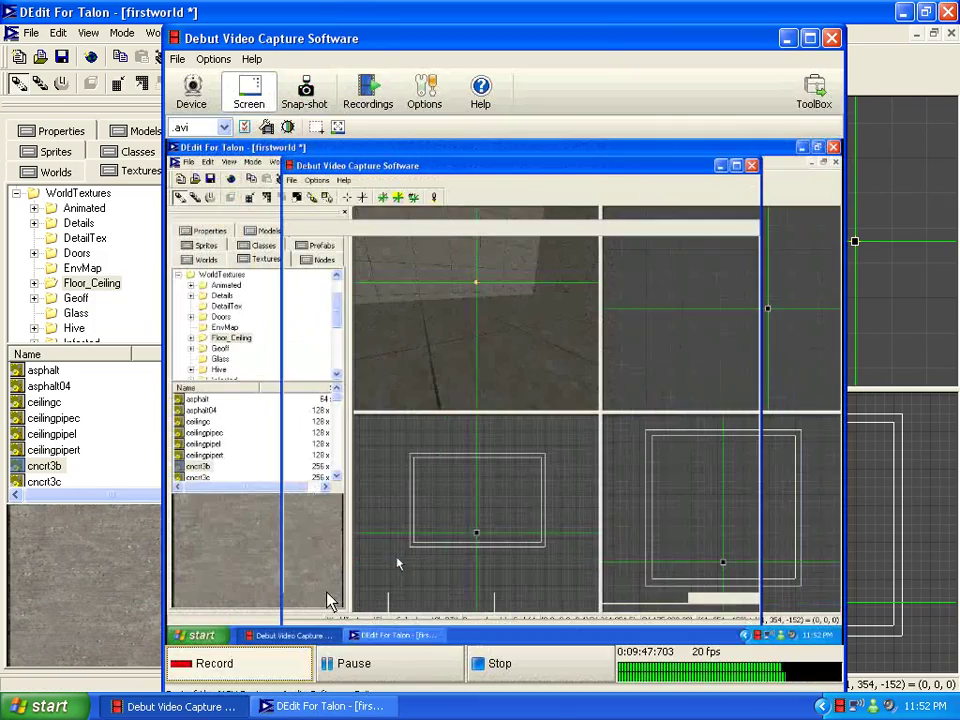